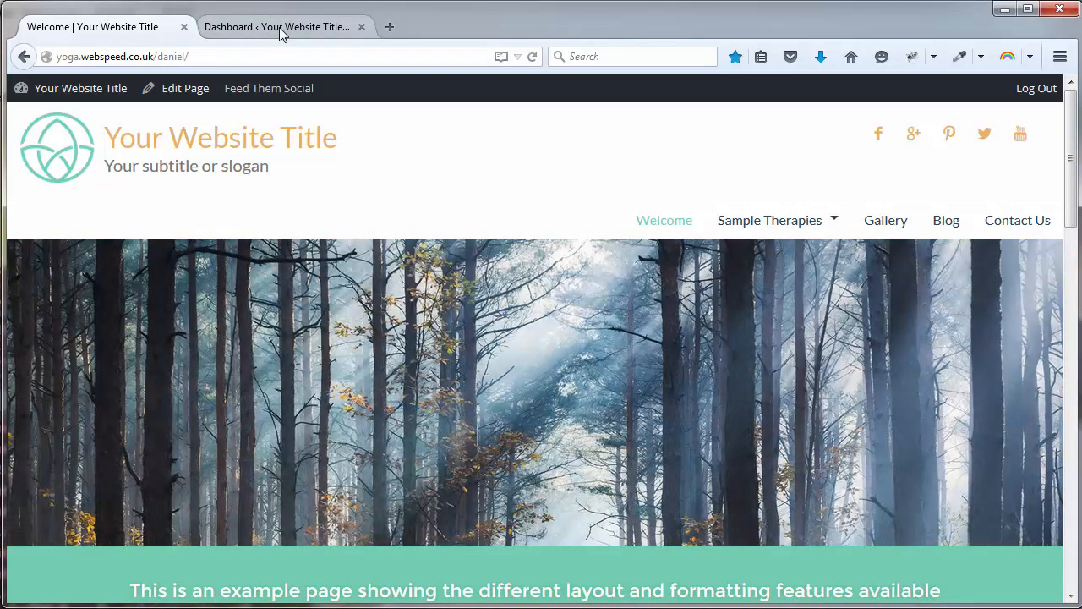
- Open the Meta Slider Pro page from the WordPress dashboard of the site
{"action": "left_click", "coordinate": [279, 27]}
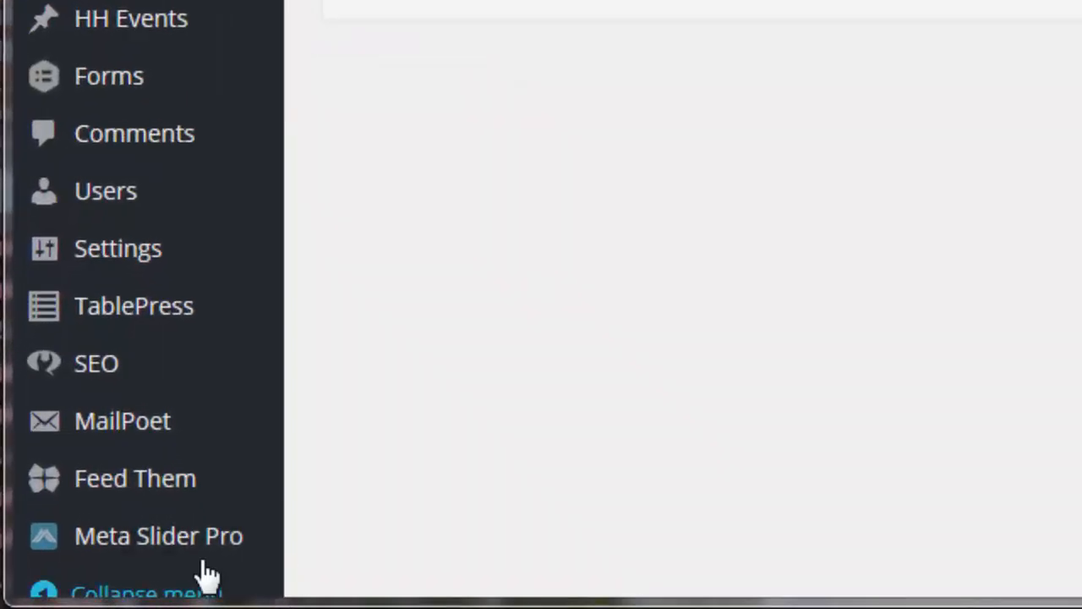
{"action": "mouse_move", "coordinate": [203, 556]}
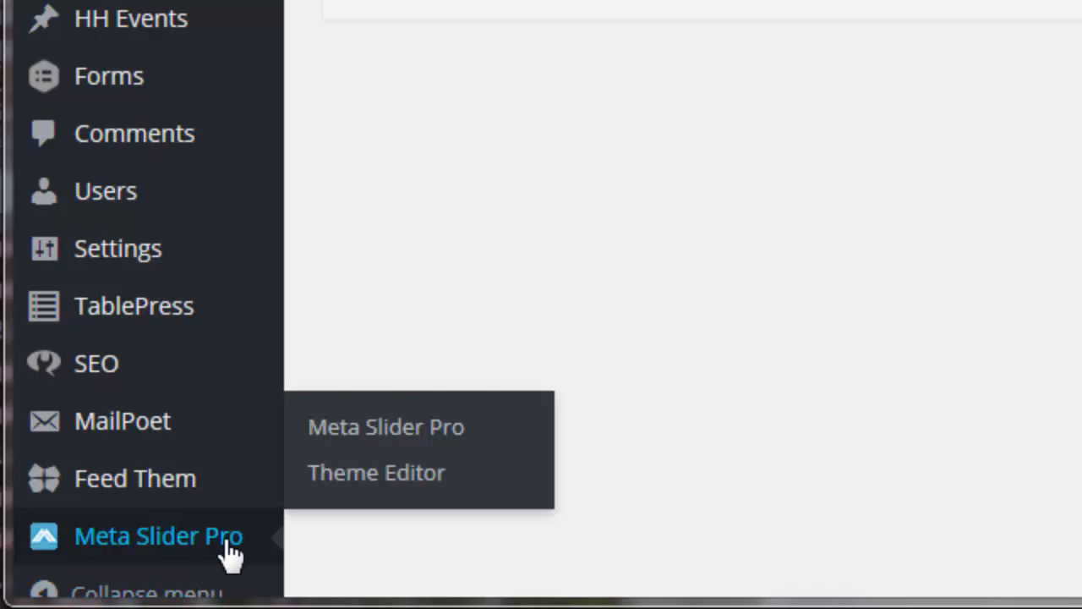
{"action": "left_click", "coordinate": [230, 556]}
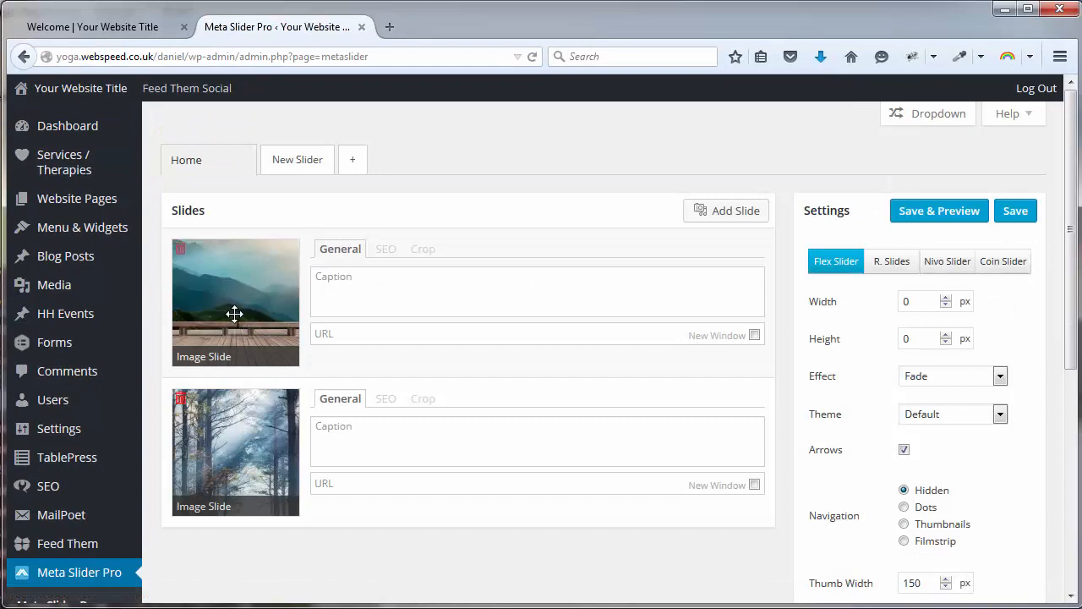
- Compare the slides rotating on the website's Welcome page with those listed for the Home slider in Meta Slider Pro
{"action": "left_click", "coordinate": [143, 26]}
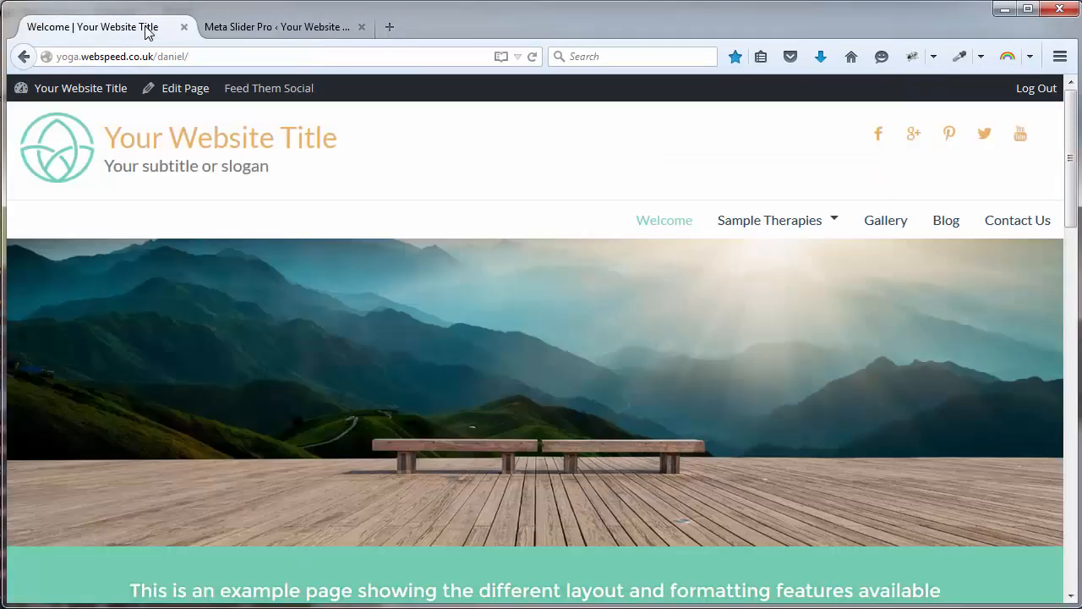
{"action": "left_click", "coordinate": [1047, 389]}
{"action": "left_click", "coordinate": [1047, 388]}
{"action": "left_click", "coordinate": [320, 28]}
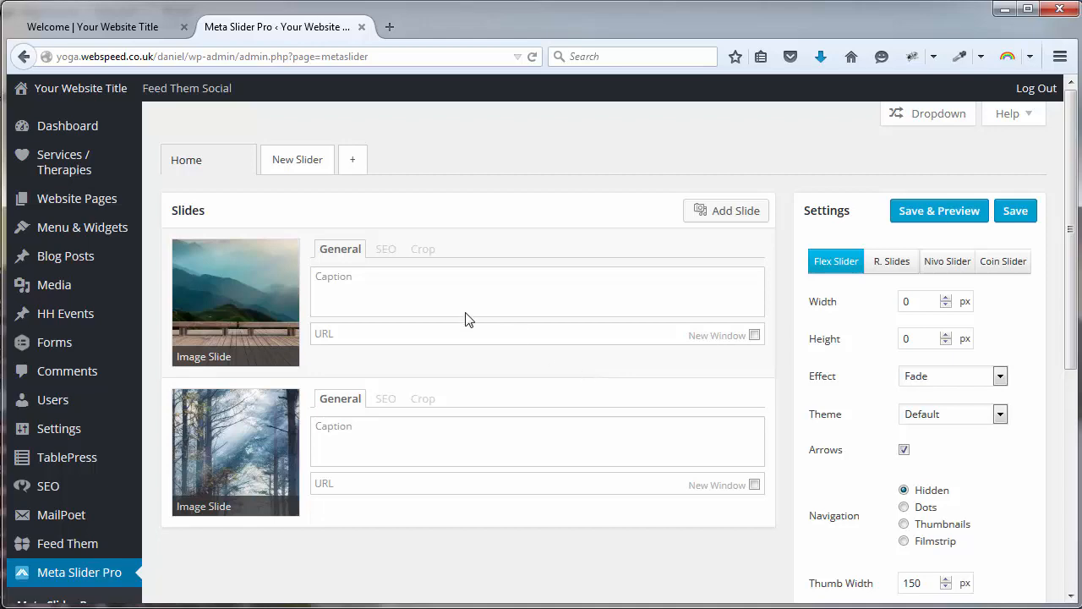
{"action": "left_click", "coordinate": [127, 32]}
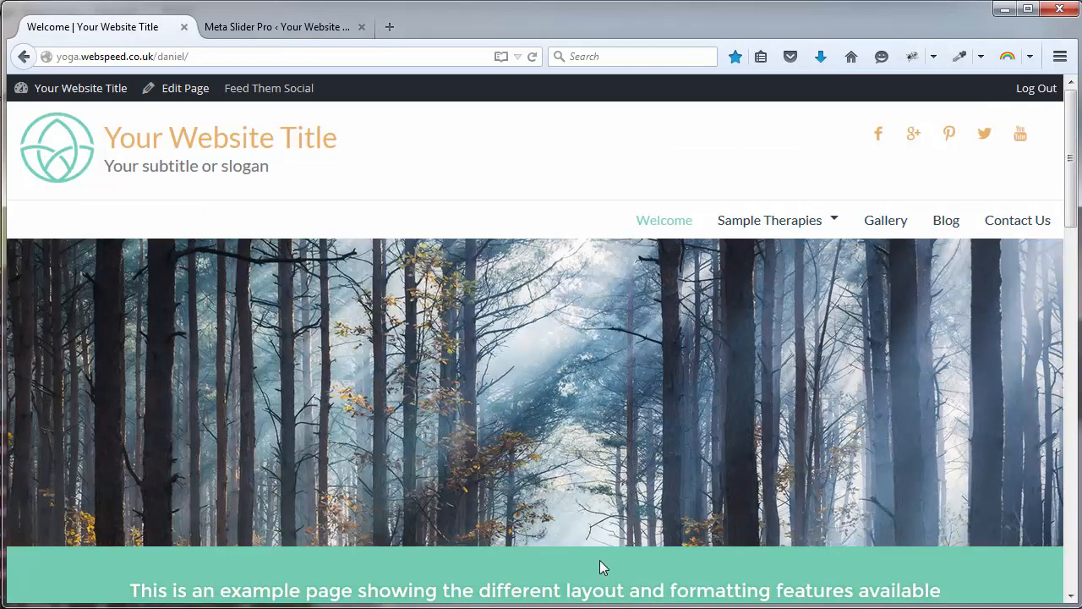
{"action": "left_click", "coordinate": [272, 30]}
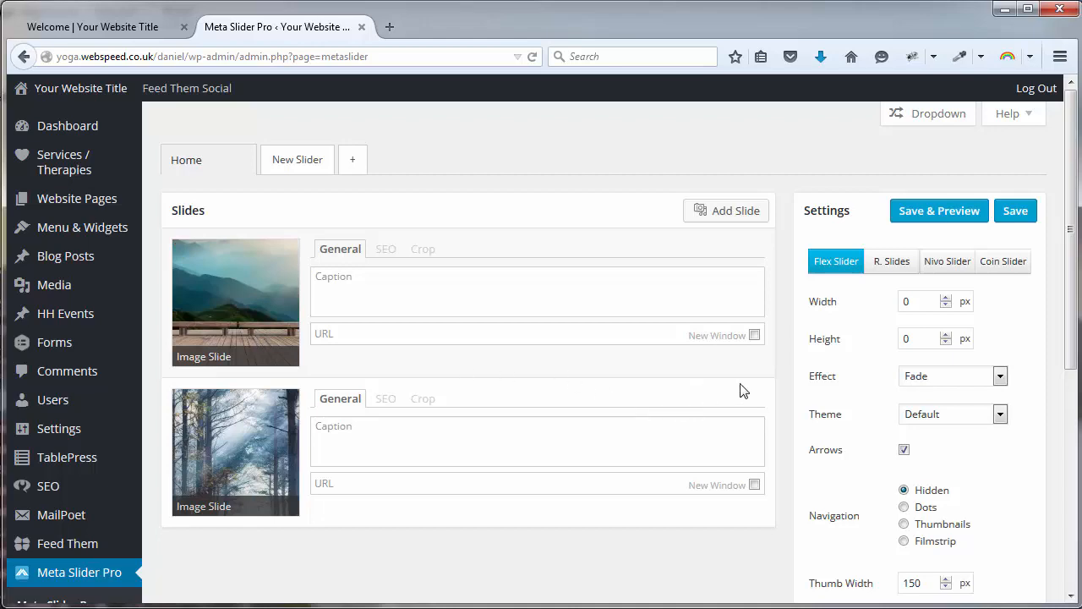
- Expand the Home slider's Advanced Settings and review the available options
{"action": "scroll", "coordinate": [782, 396], "scroll_direction": "down", "scroll_amount": 6}
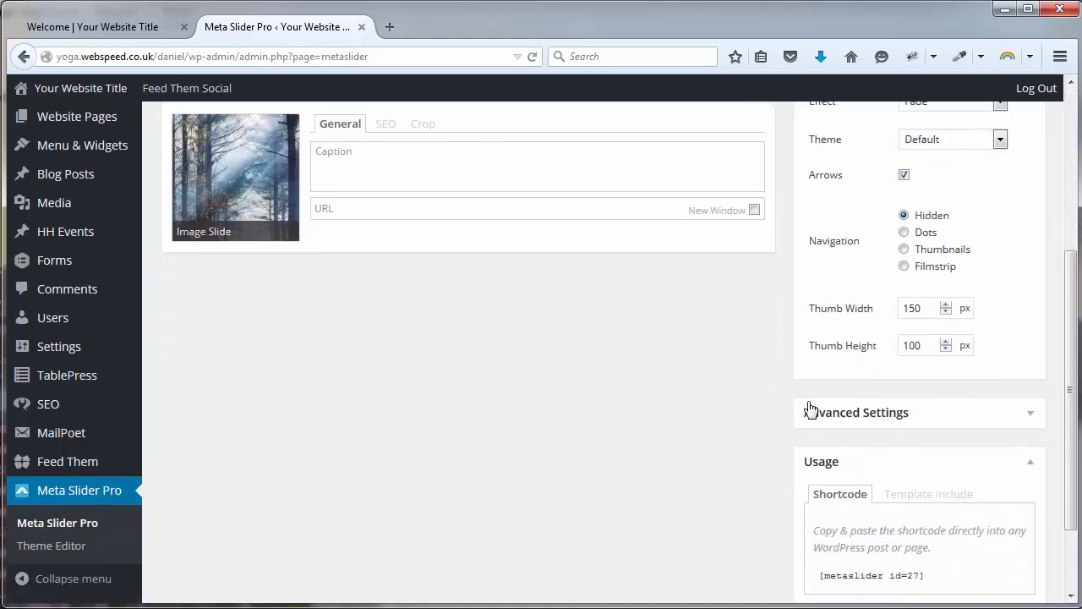
{"action": "left_click", "coordinate": [818, 397]}
{"action": "scroll", "coordinate": [818, 397], "scroll_direction": "down", "scroll_amount": 8}
{"action": "scroll", "coordinate": [818, 398], "scroll_direction": "up", "scroll_amount": 14}
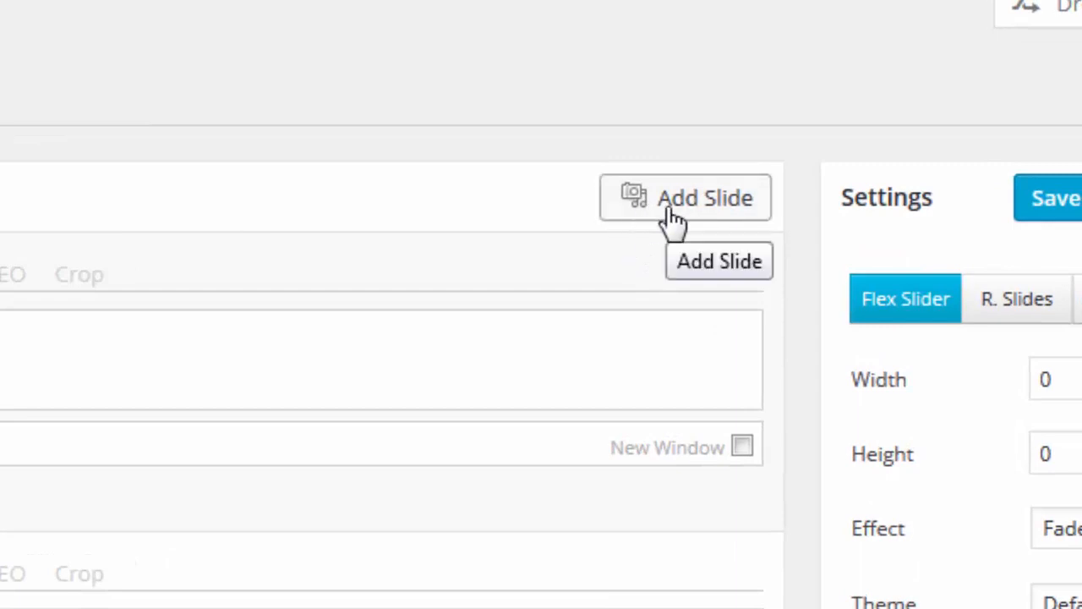
- Add the massage-stones image cropped-slider21.jpg from the media library as a new slide in the Home slider and save the slider
{"action": "left_click", "coordinate": [674, 219]}
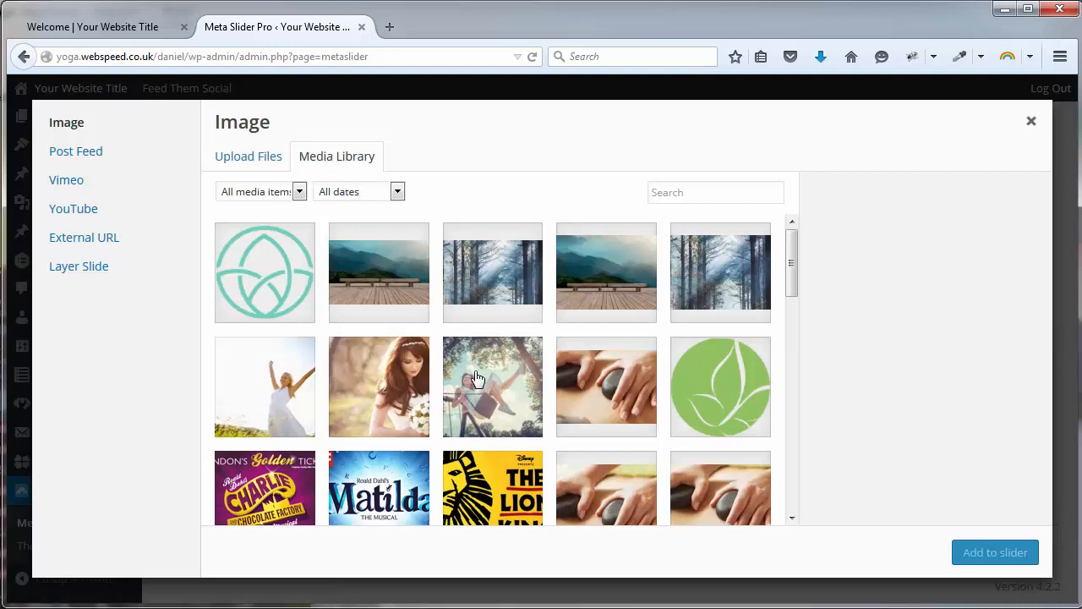
{"action": "left_click", "coordinate": [279, 167]}
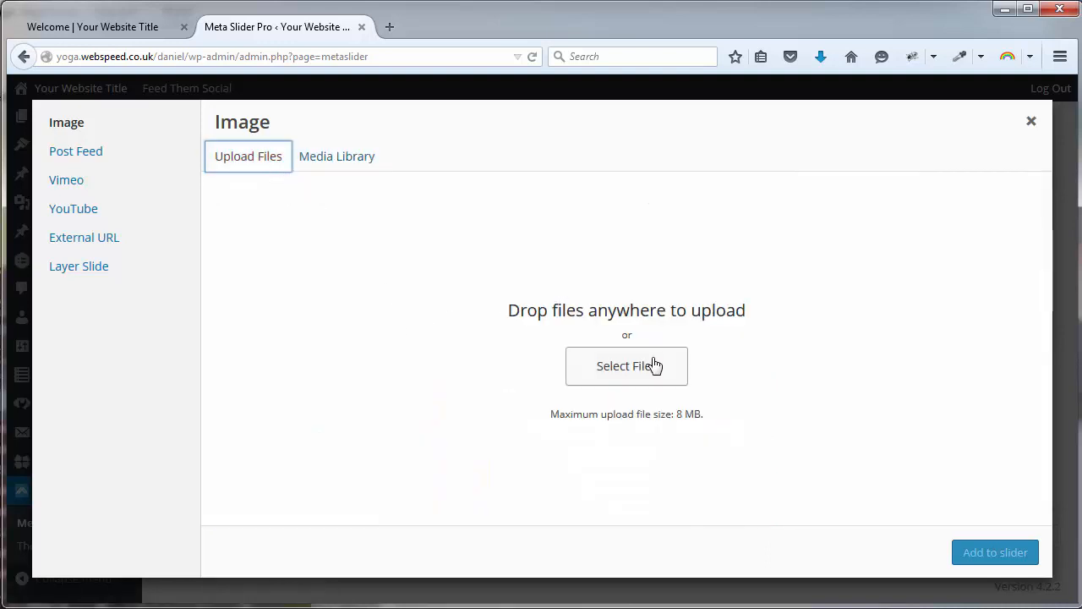
{"action": "left_click", "coordinate": [354, 162]}
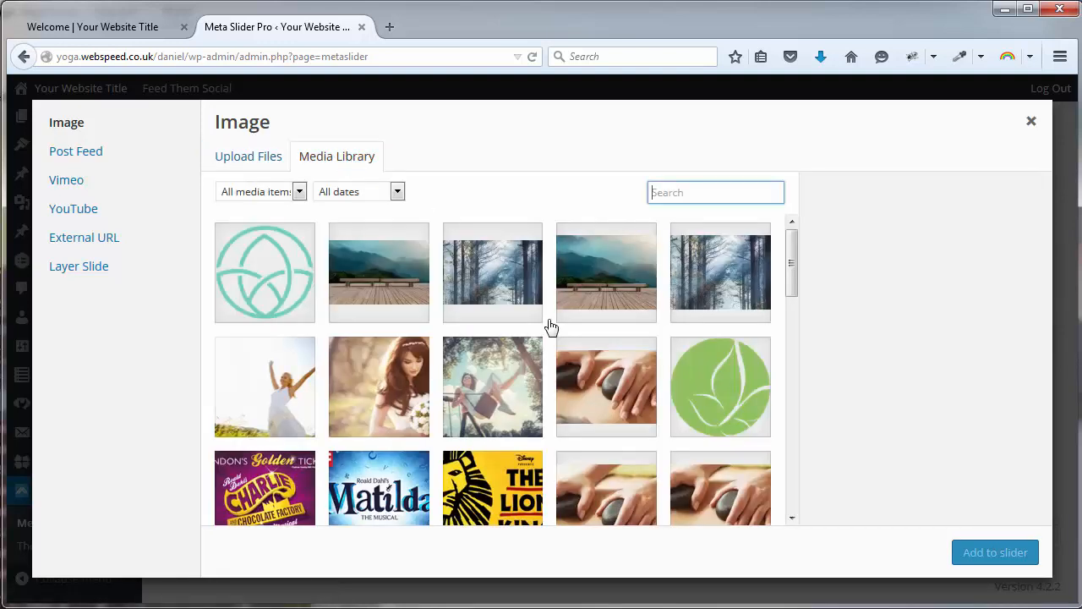
{"action": "scroll", "coordinate": [551, 327], "scroll_direction": "down", "scroll_amount": 1}
{"action": "left_click", "coordinate": [607, 451]}
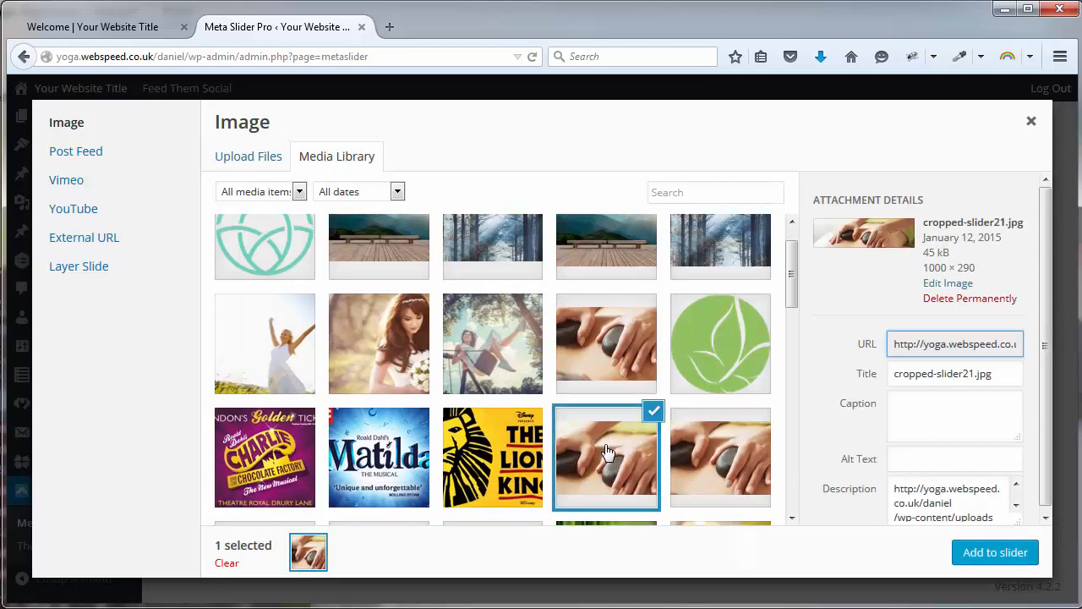
{"action": "left_click", "coordinate": [981, 560]}
{"action": "scroll", "coordinate": [390, 459], "scroll_direction": "down", "scroll_amount": 3}
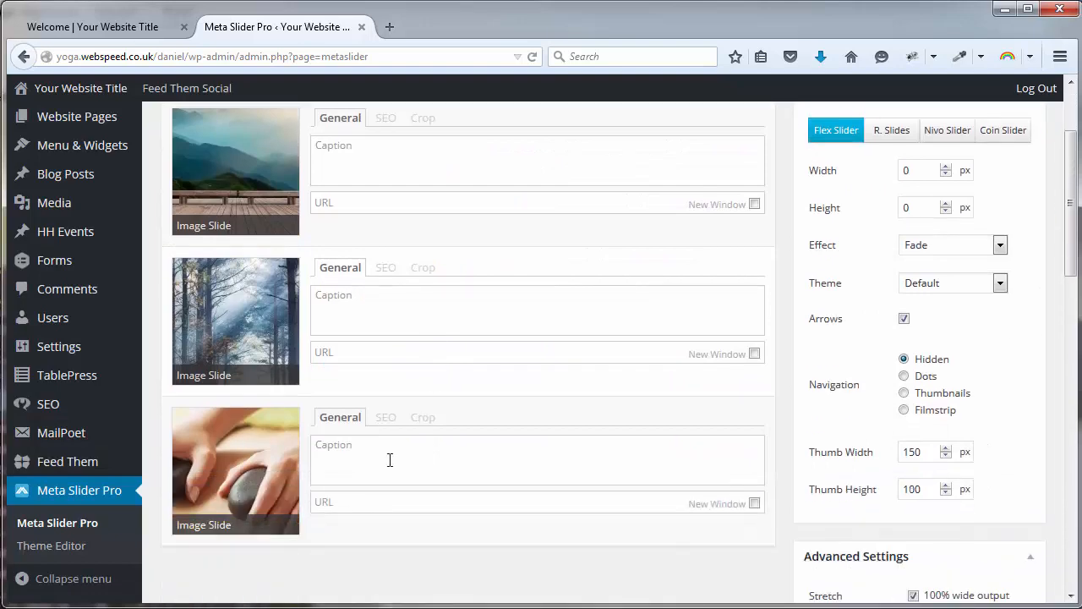
{"action": "scroll", "coordinate": [390, 459], "scroll_direction": "down", "scroll_amount": 1}
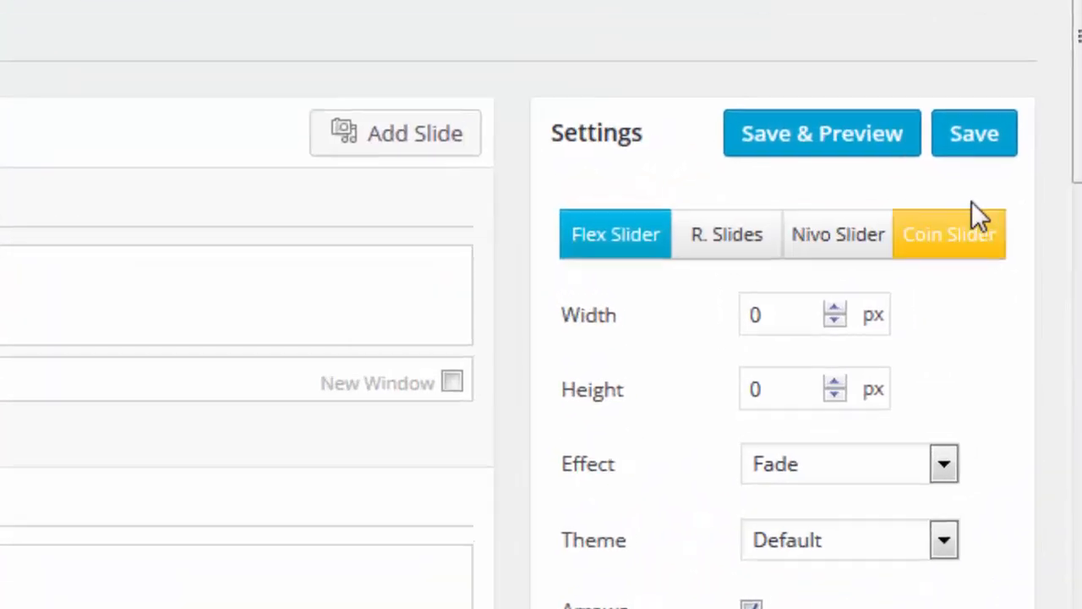
{"action": "left_click", "coordinate": [956, 161]}
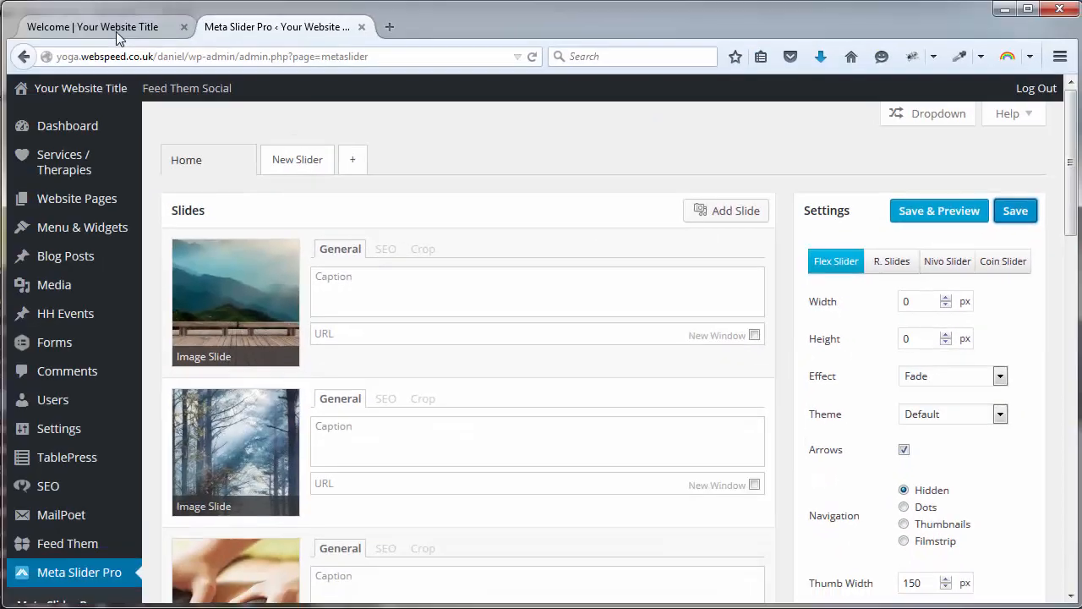
- Reload the website's Welcome page and advance through the slider to check the added massage-stones slide
{"action": "left_click", "coordinate": [115, 32]}
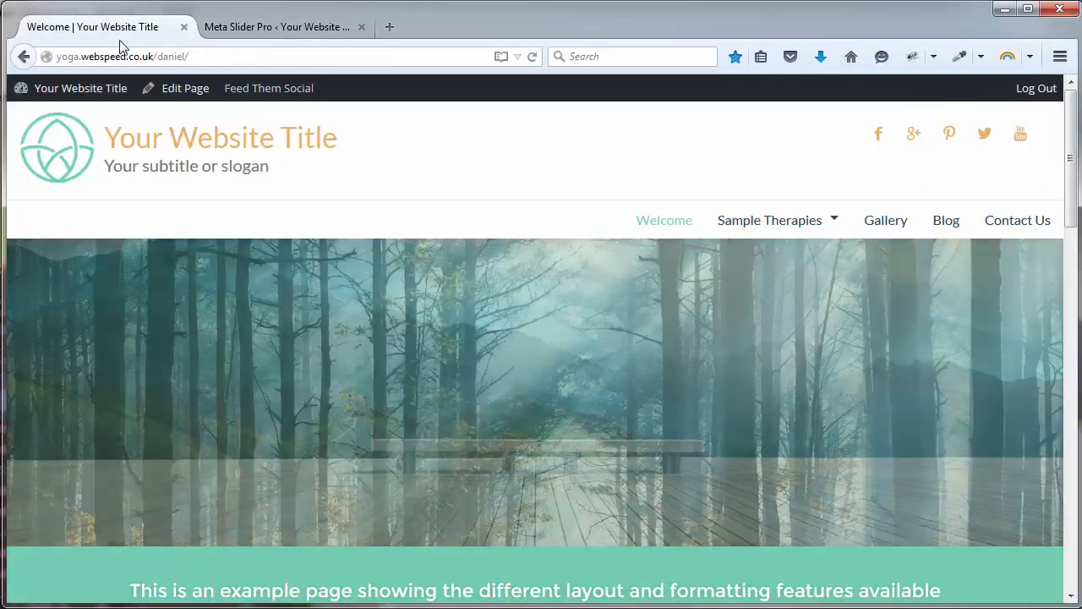
{"action": "right_click", "coordinate": [438, 186]}
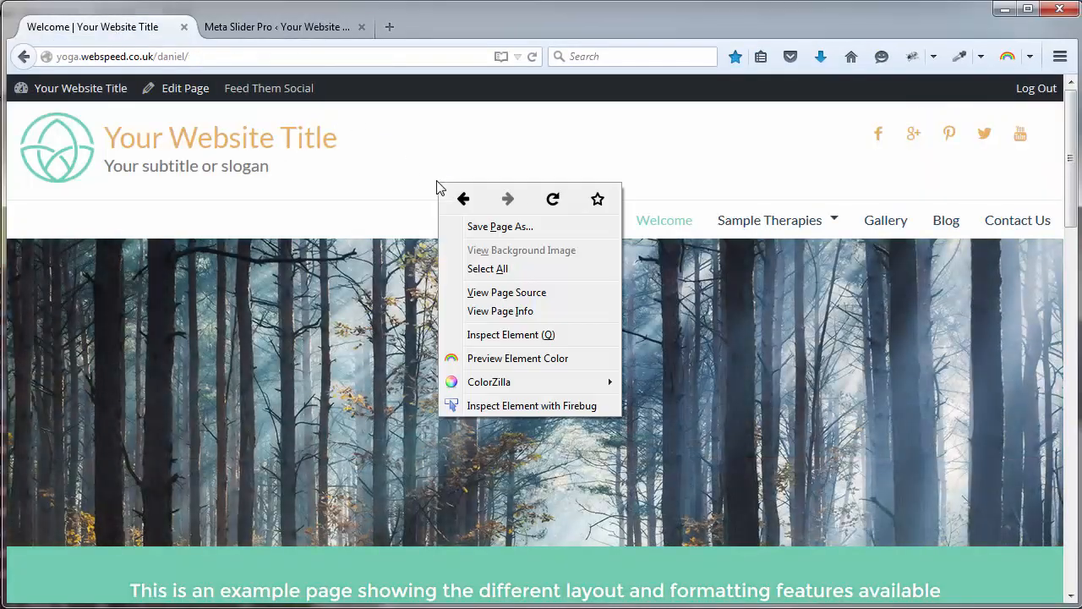
{"action": "left_click", "coordinate": [553, 199]}
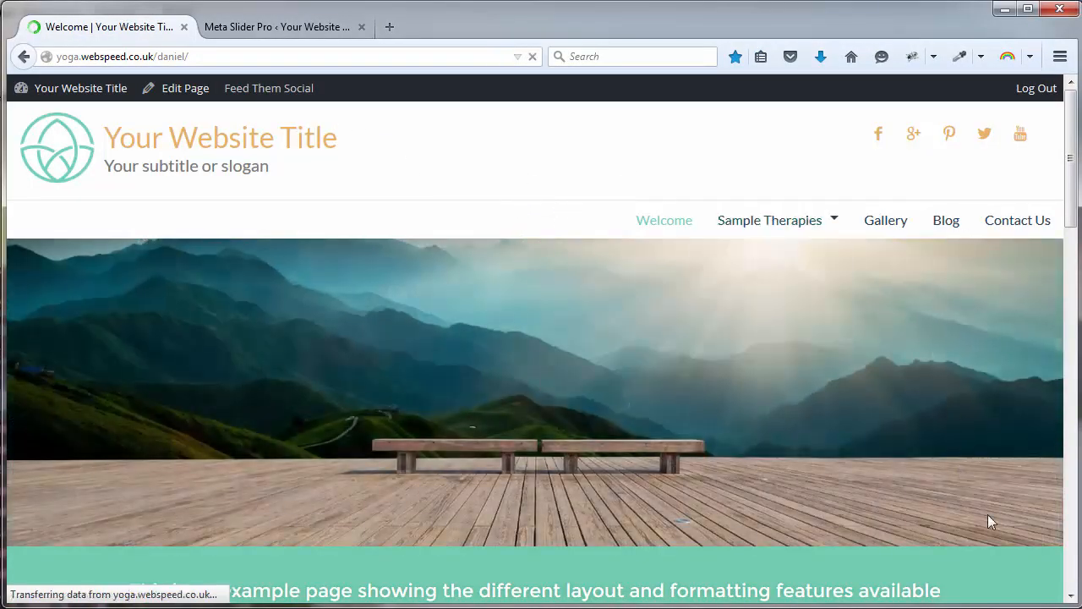
{"action": "left_click", "coordinate": [1047, 393]}
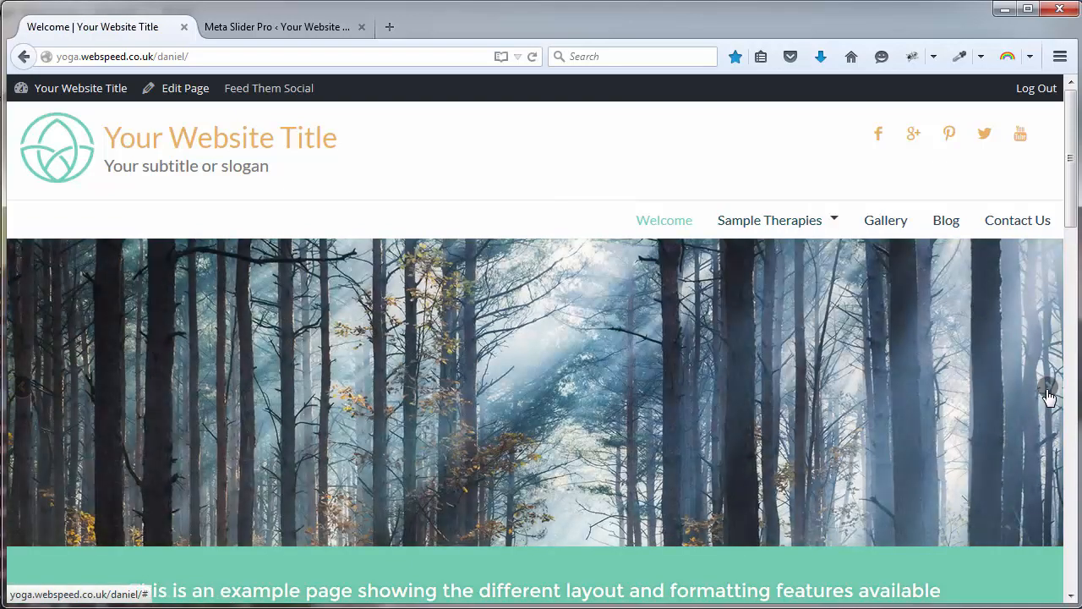
{"action": "left_click", "coordinate": [1048, 394]}
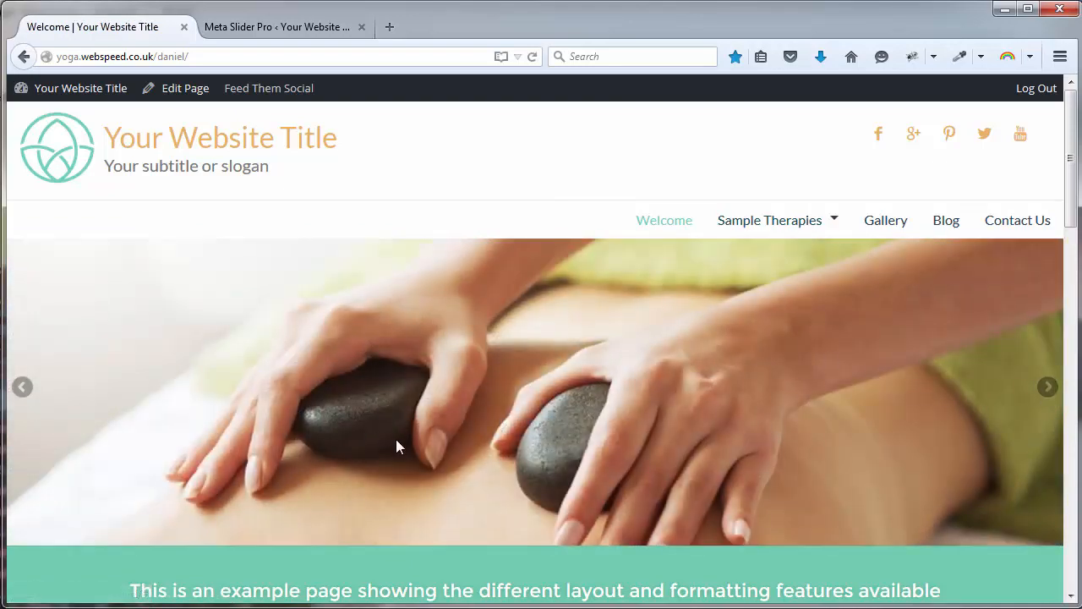
- Delete the massage-stones slide from the Home slider and save the slider
{"action": "left_click", "coordinate": [301, 27]}
{"action": "scroll", "coordinate": [415, 234], "scroll_direction": "down", "scroll_amount": 3}
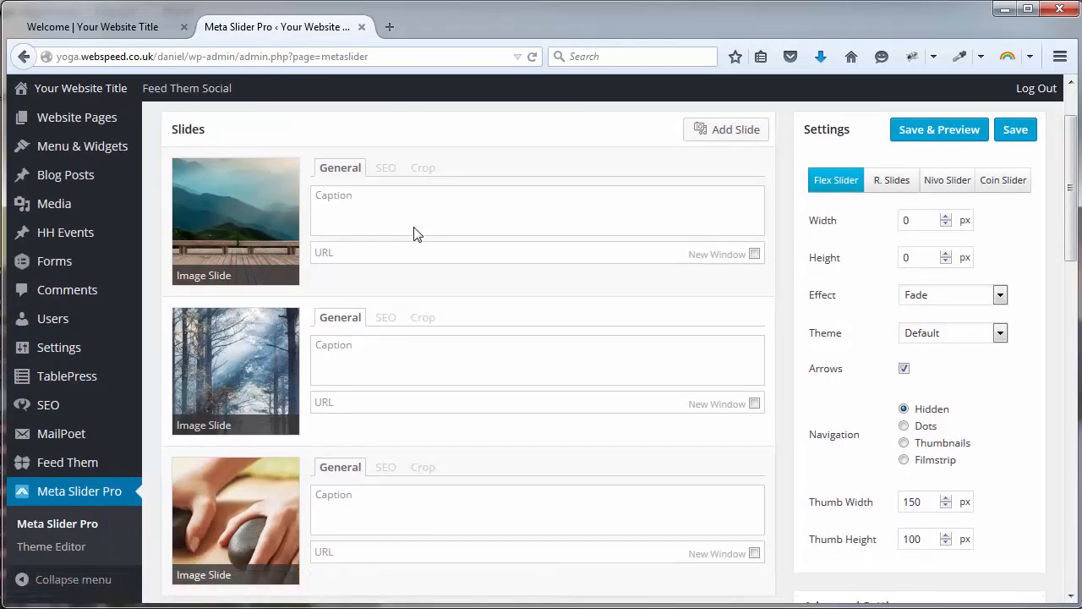
{"action": "mouse_move", "coordinate": [182, 362]}
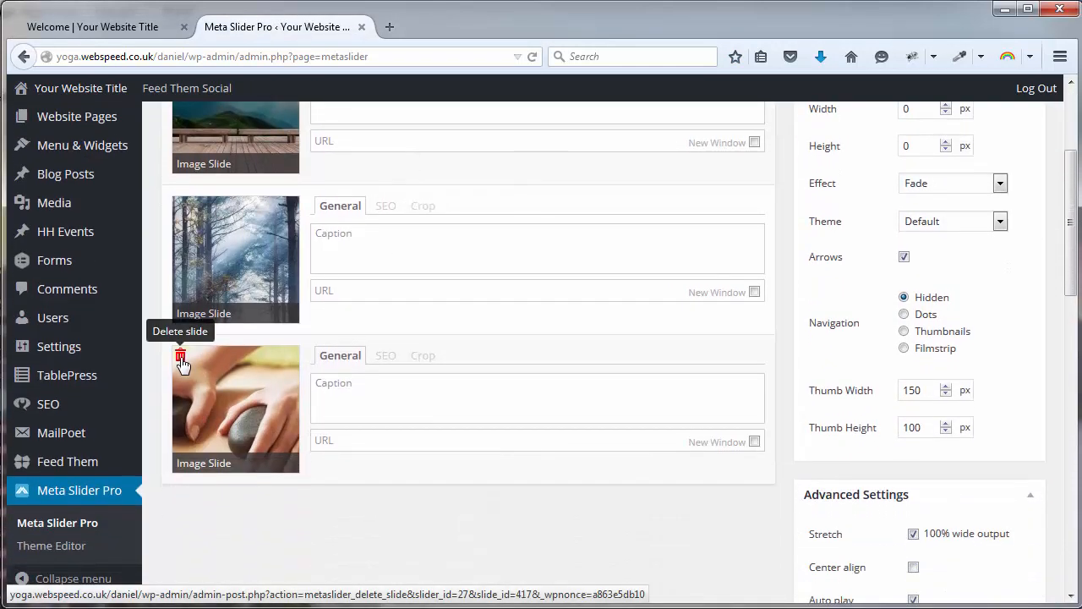
{"action": "left_click", "coordinate": [181, 358]}
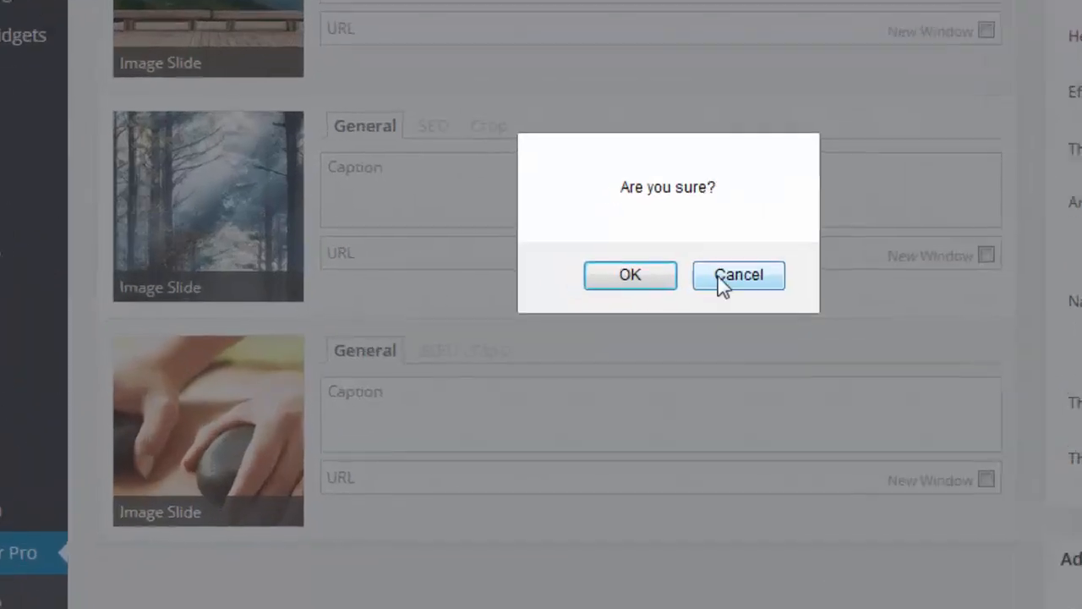
{"action": "left_click", "coordinate": [578, 308]}
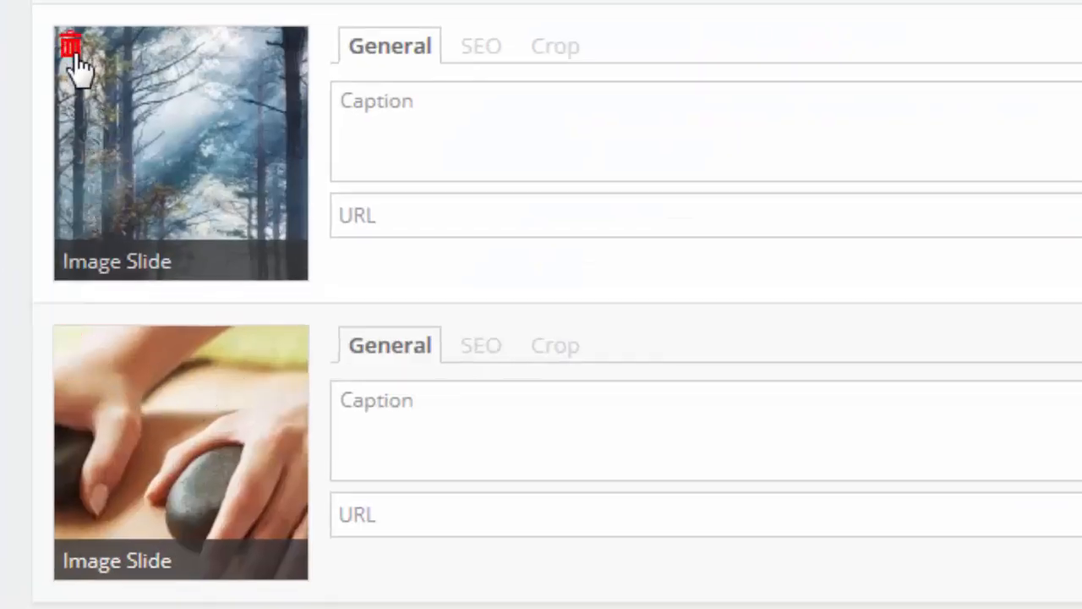
{"action": "left_click", "coordinate": [69, 346]}
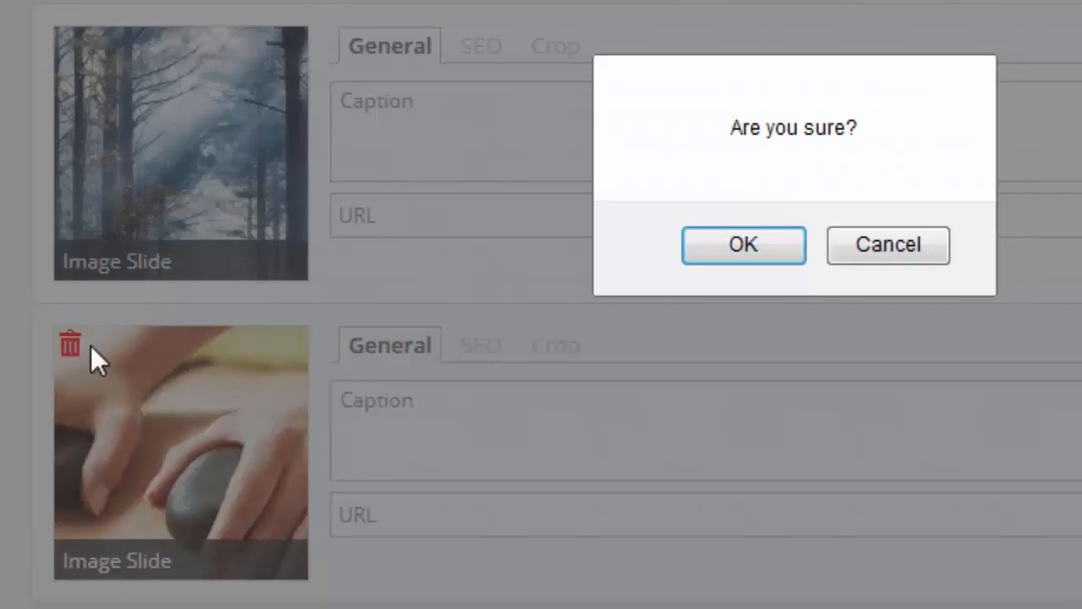
{"action": "left_click", "coordinate": [751, 257]}
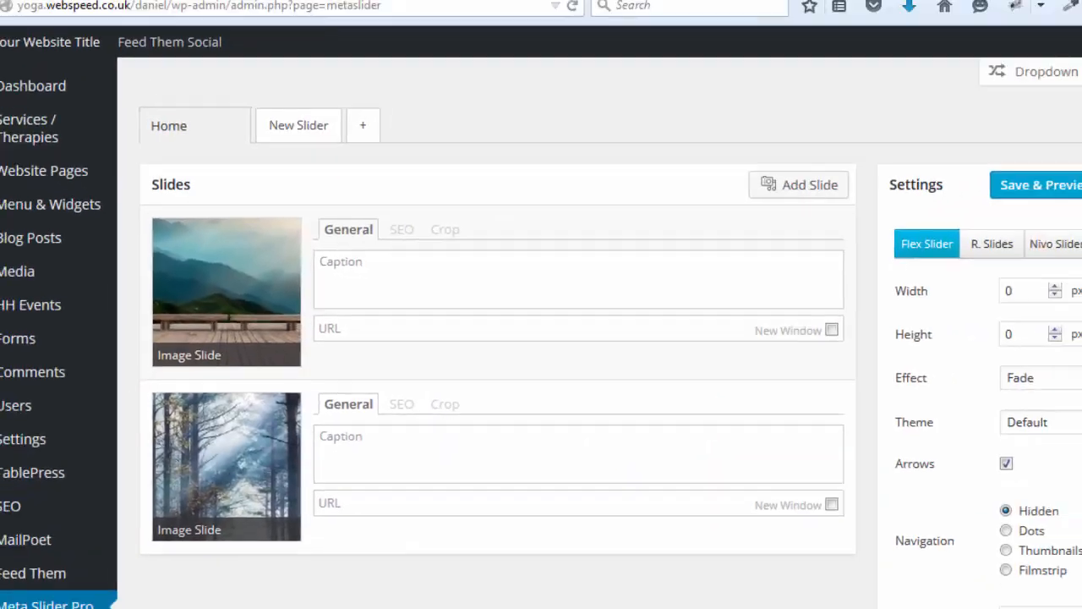
{"action": "left_click", "coordinate": [1023, 215]}
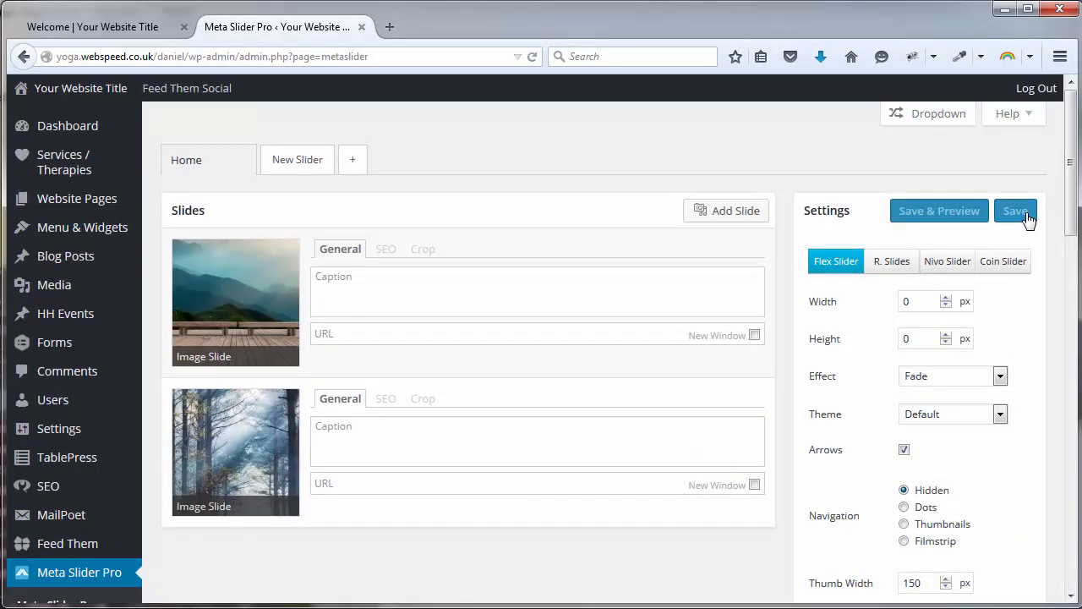
- Reload the Welcome page and cycle through the slider to check the slides after the deletion
{"action": "left_click", "coordinate": [88, 26]}
{"action": "right_click", "coordinate": [408, 182]}
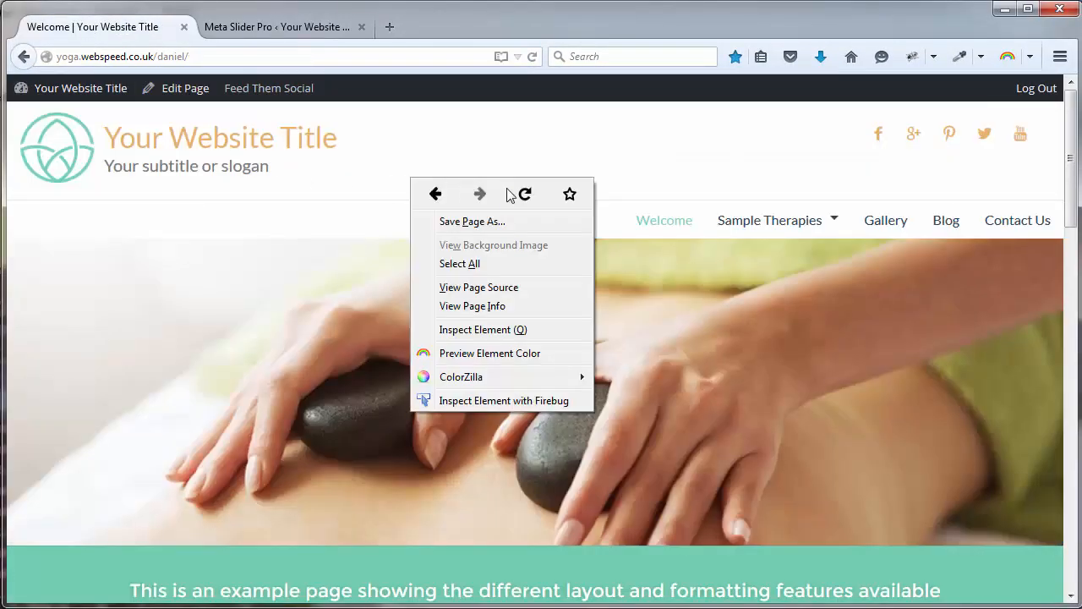
{"action": "left_click", "coordinate": [522, 192]}
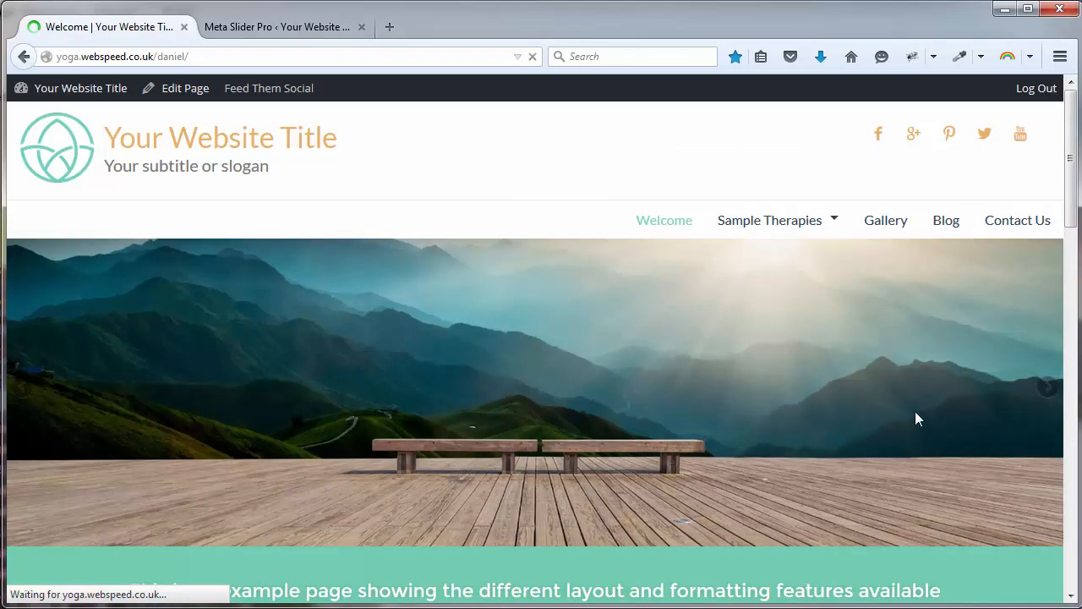
{"action": "left_click", "coordinate": [1045, 390]}
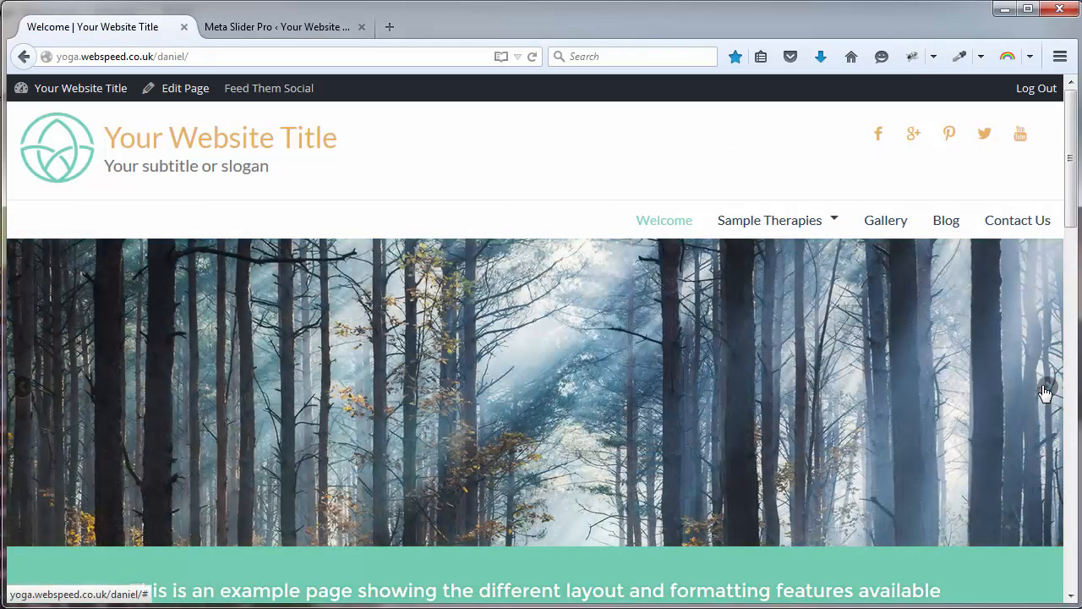
{"action": "left_click", "coordinate": [1045, 391]}
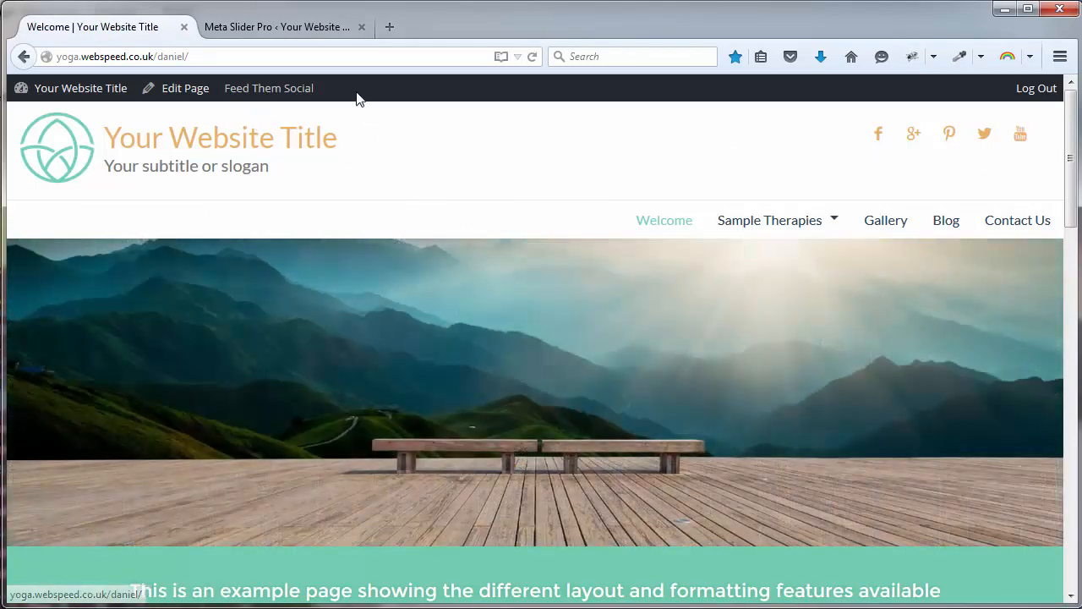
- Add cropped-slider21.jpg from the media library to the Home slider again as an image slide
{"action": "left_click", "coordinate": [316, 28]}
{"action": "left_click", "coordinate": [405, 209]}
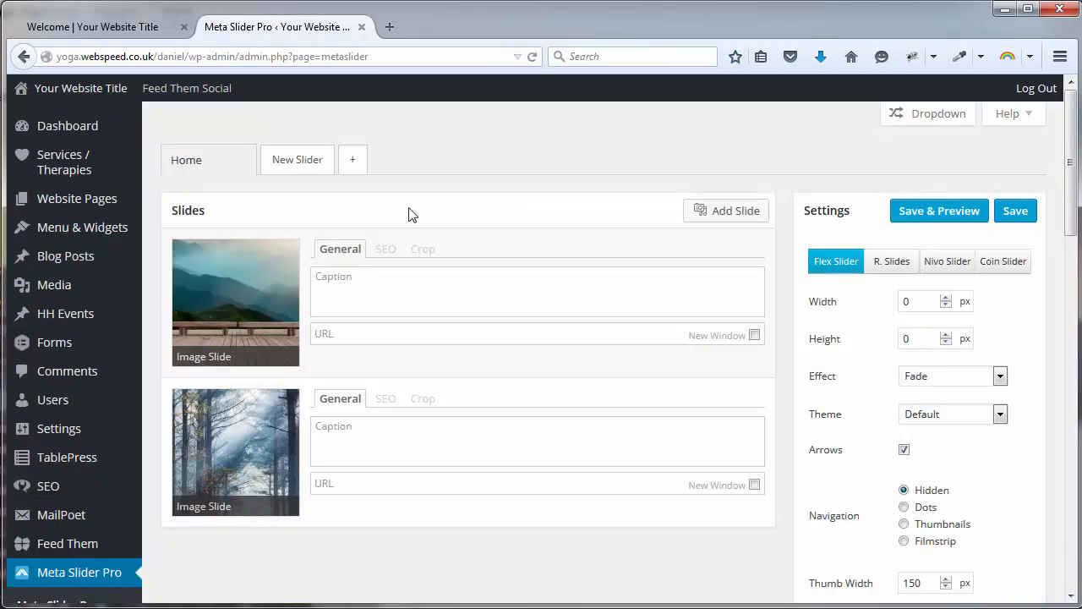
{"action": "left_click", "coordinate": [725, 212]}
{"action": "left_click", "coordinate": [612, 461]}
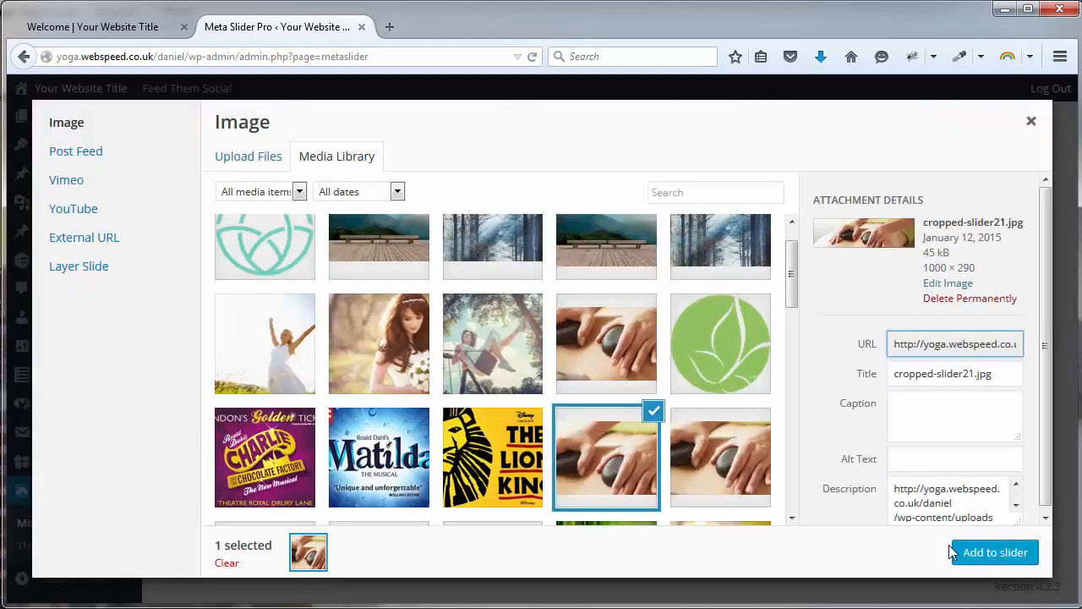
{"action": "left_click", "coordinate": [968, 562]}
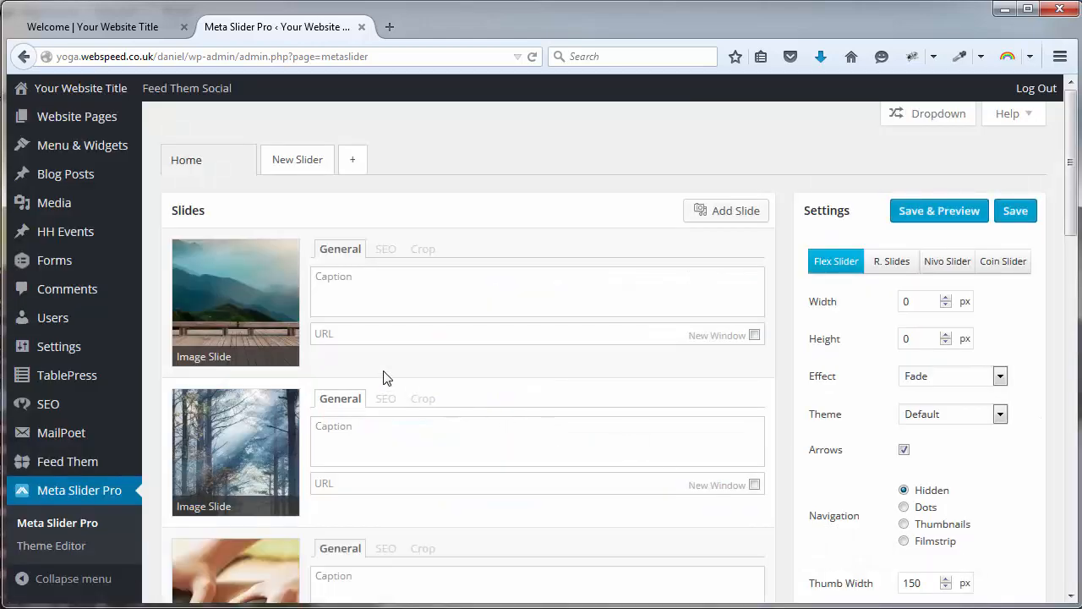
- Reorder the Home slider's slides so the massage-stones image comes first, the forest second and the mountain deck last
{"action": "scroll", "coordinate": [380, 377], "scroll_direction": "down", "scroll_amount": 2}
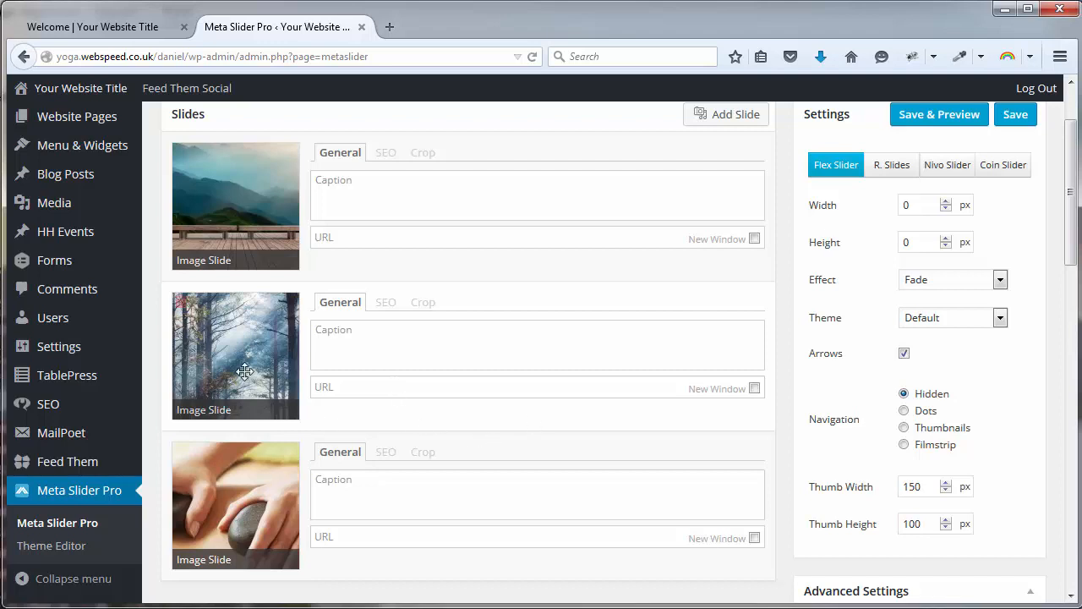
{"action": "left_click_drag", "start_coordinate": [247, 507], "coordinate": [253, 191]}
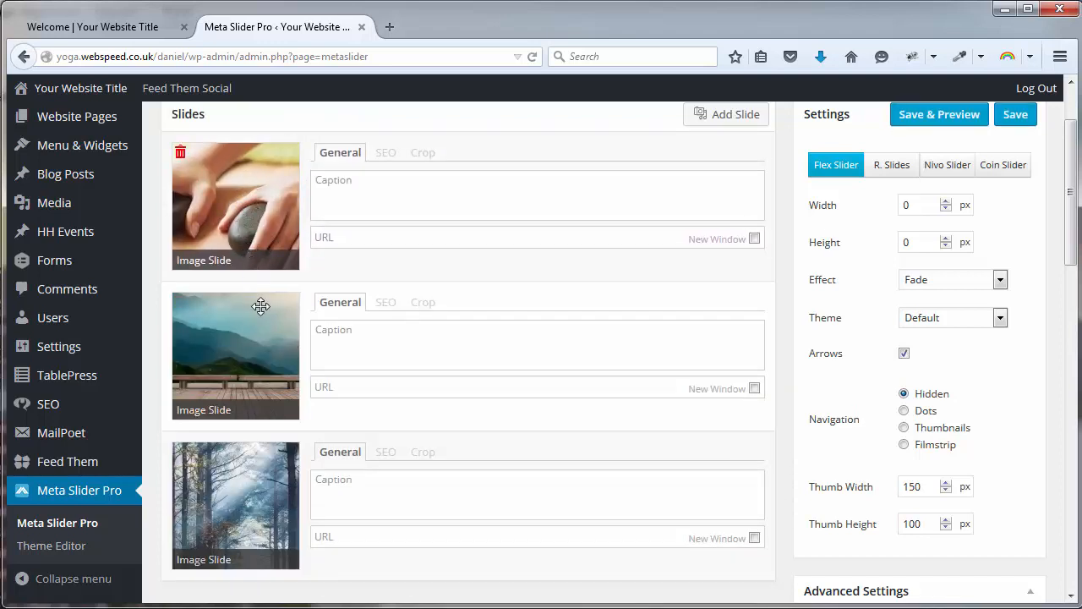
{"action": "left_click_drag", "start_coordinate": [251, 367], "coordinate": [251, 537]}
- Examine the Random slide order option in the Home slider's Advanced Settings
{"action": "scroll", "coordinate": [609, 421], "scroll_direction": "down", "scroll_amount": 2}
{"action": "scroll", "coordinate": [608, 415], "scroll_direction": "down", "scroll_amount": 5}
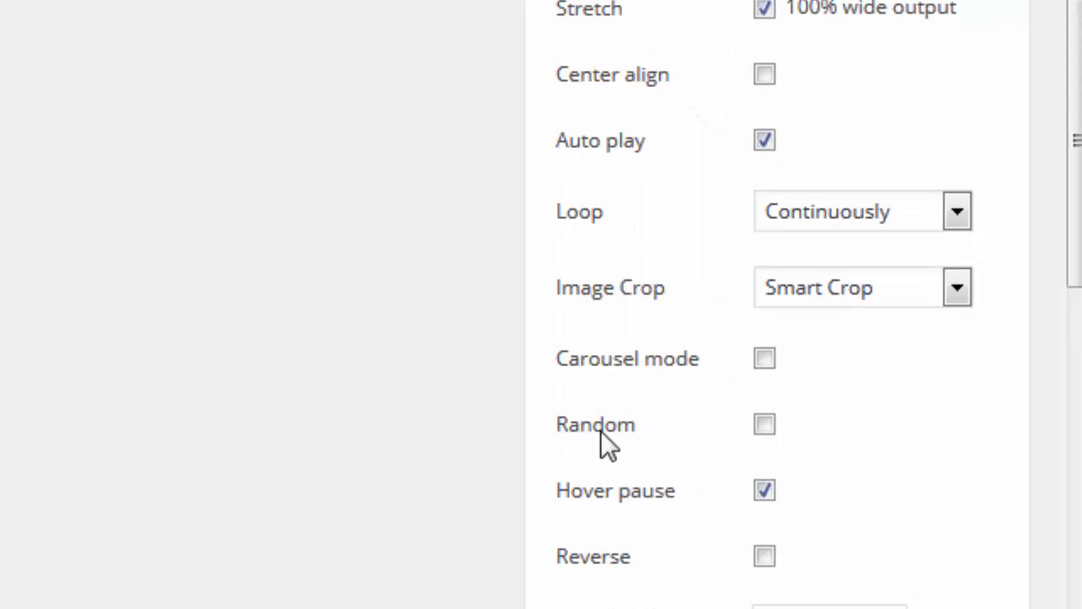
{"action": "mouse_move", "coordinate": [642, 429]}
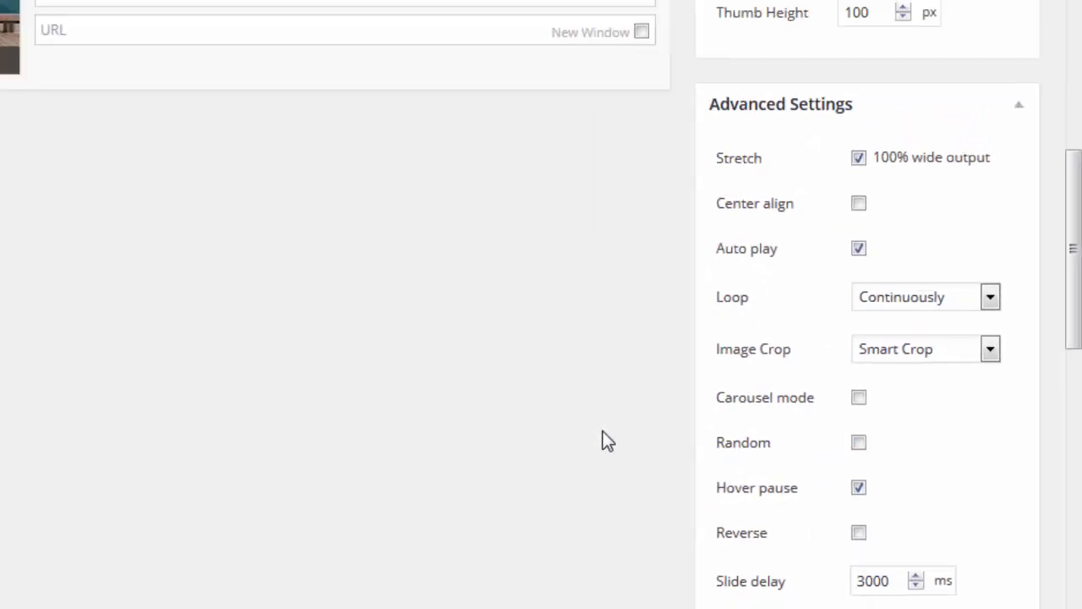
{"action": "scroll", "coordinate": [301, 307], "scroll_direction": "up", "scroll_amount": 5}
{"action": "scroll", "coordinate": [324, 371], "scroll_direction": "down", "scroll_amount": 5}
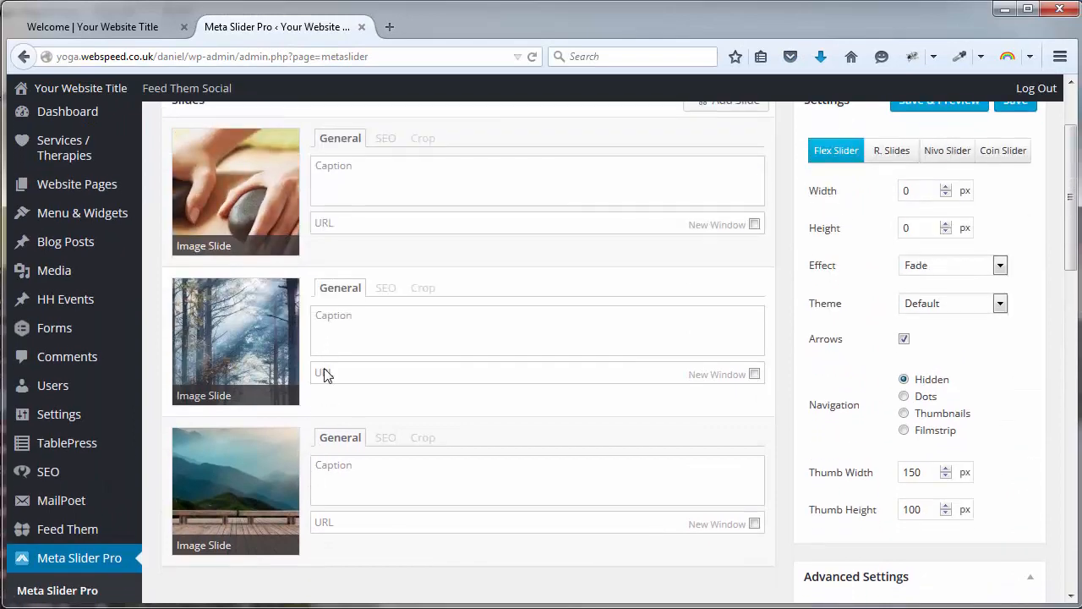
{"action": "scroll", "coordinate": [556, 428], "scroll_direction": "down", "scroll_amount": 3}
{"action": "mouse_move", "coordinate": [836, 458]}
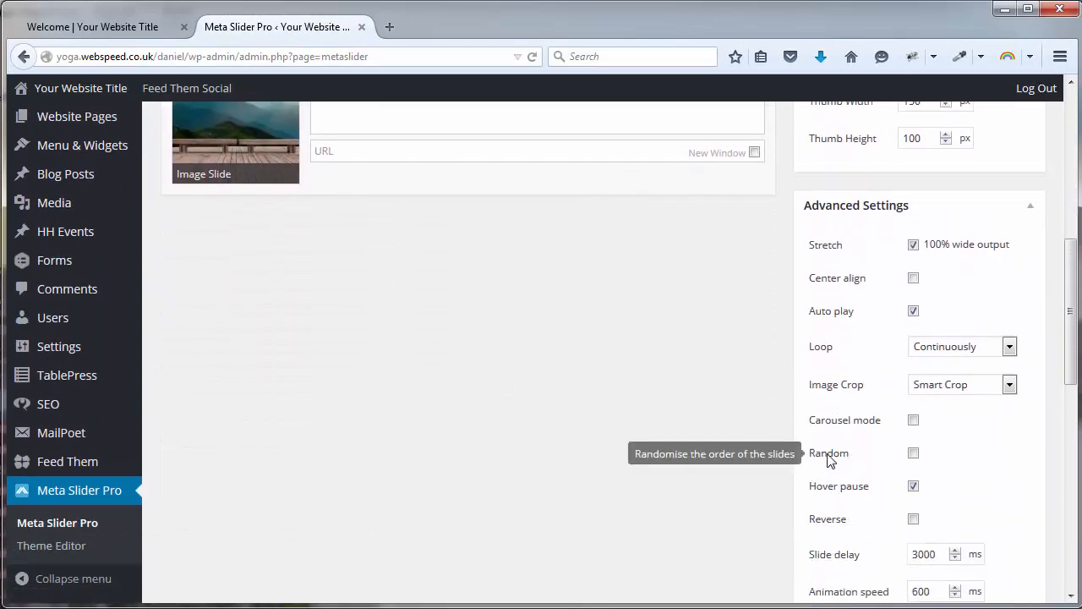
- Review the rearranged slides and save the Home slider
{"action": "scroll", "coordinate": [397, 372], "scroll_direction": "up", "scroll_amount": 8}
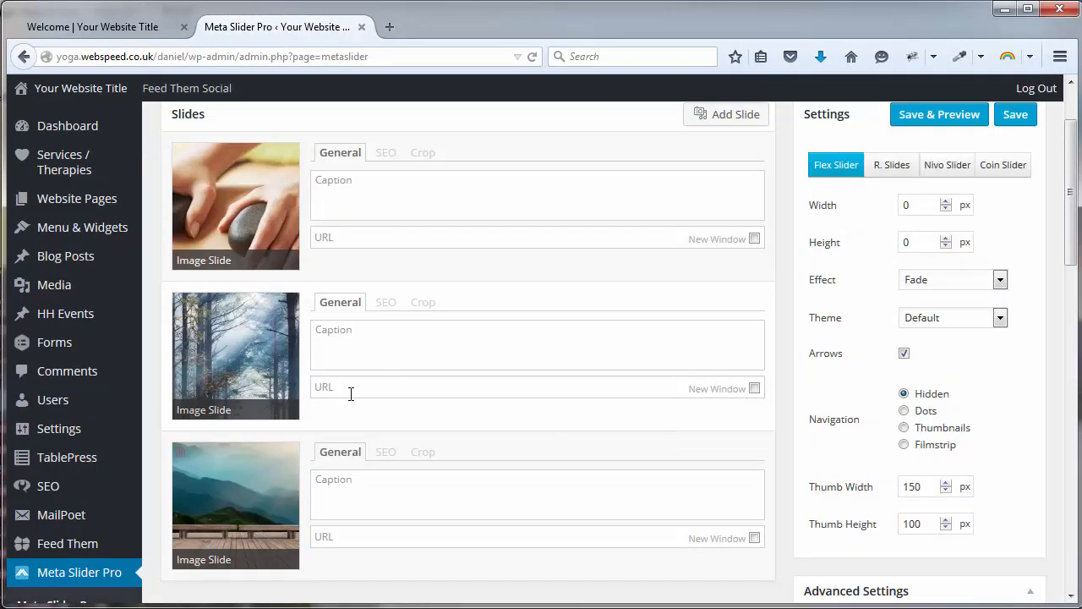
{"action": "scroll", "coordinate": [350, 394], "scroll_direction": "up", "scroll_amount": 2}
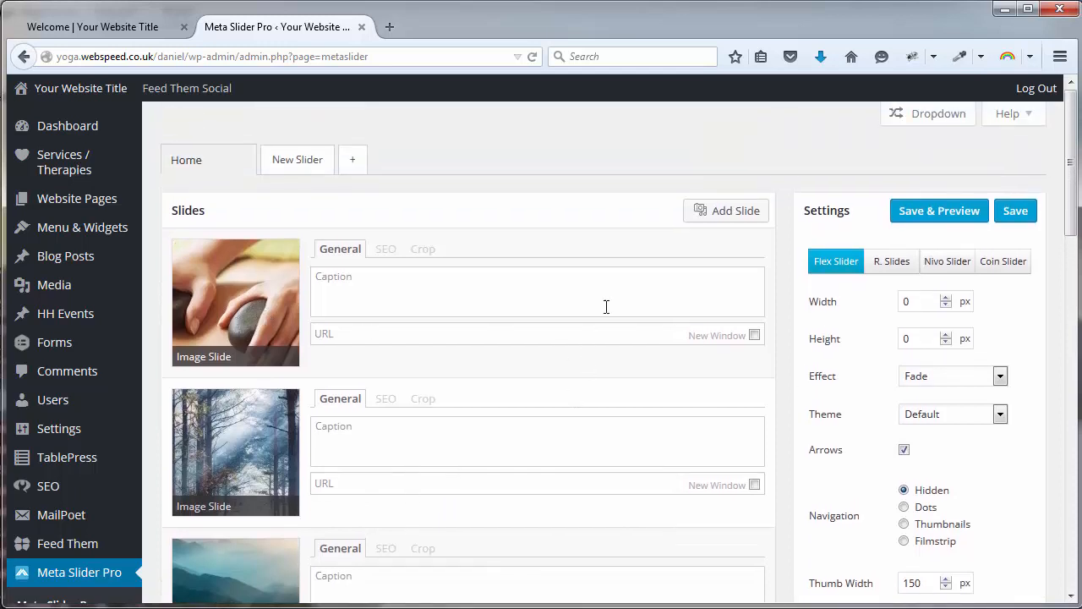
{"action": "left_click", "coordinate": [1023, 221]}
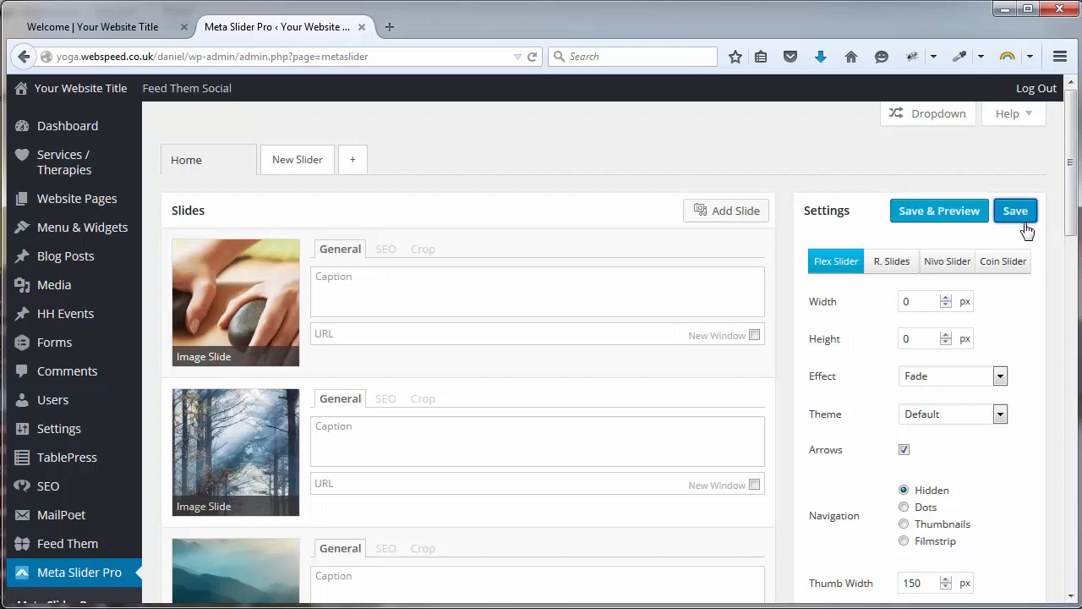
- Reload the website's Welcome page and advance through the slider to check the new slide order
{"action": "left_click", "coordinate": [101, 29]}
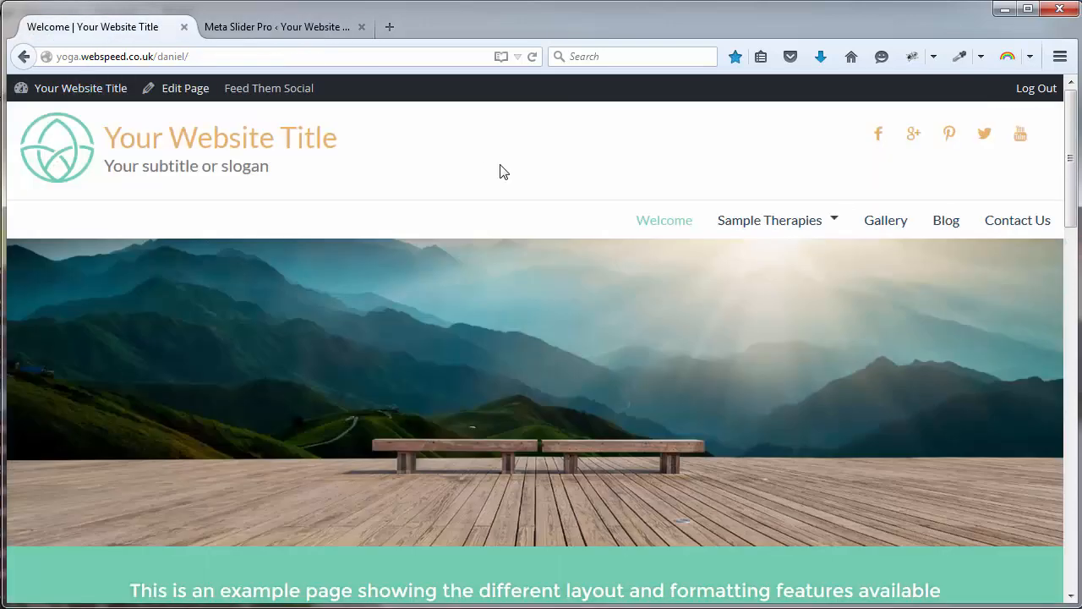
{"action": "right_click", "coordinate": [500, 169]}
{"action": "left_click", "coordinate": [602, 181]}
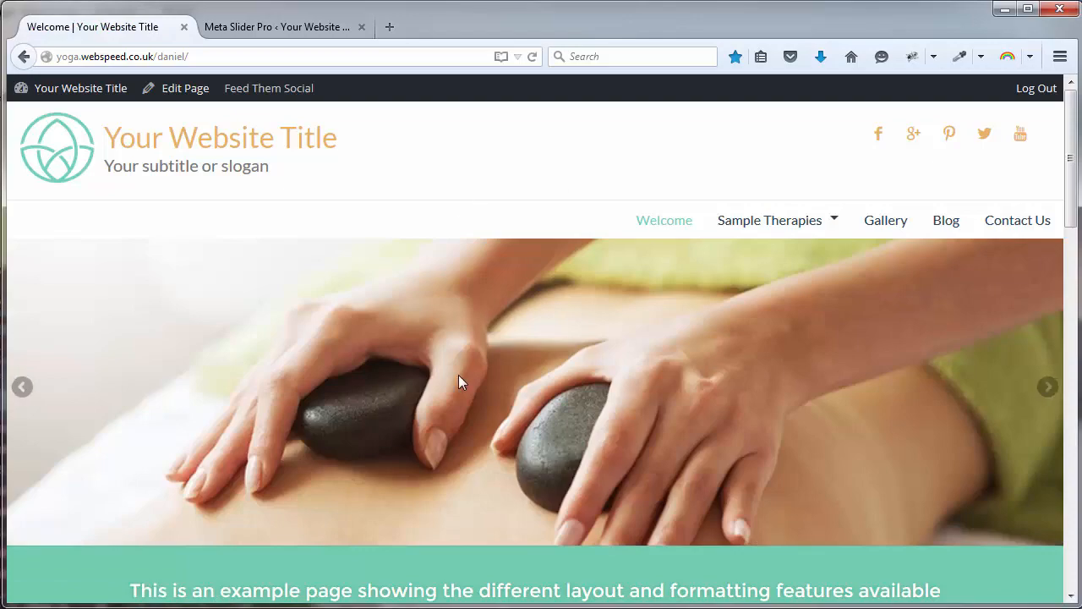
{"action": "left_click", "coordinate": [1045, 391]}
{"action": "left_click", "coordinate": [1044, 391]}
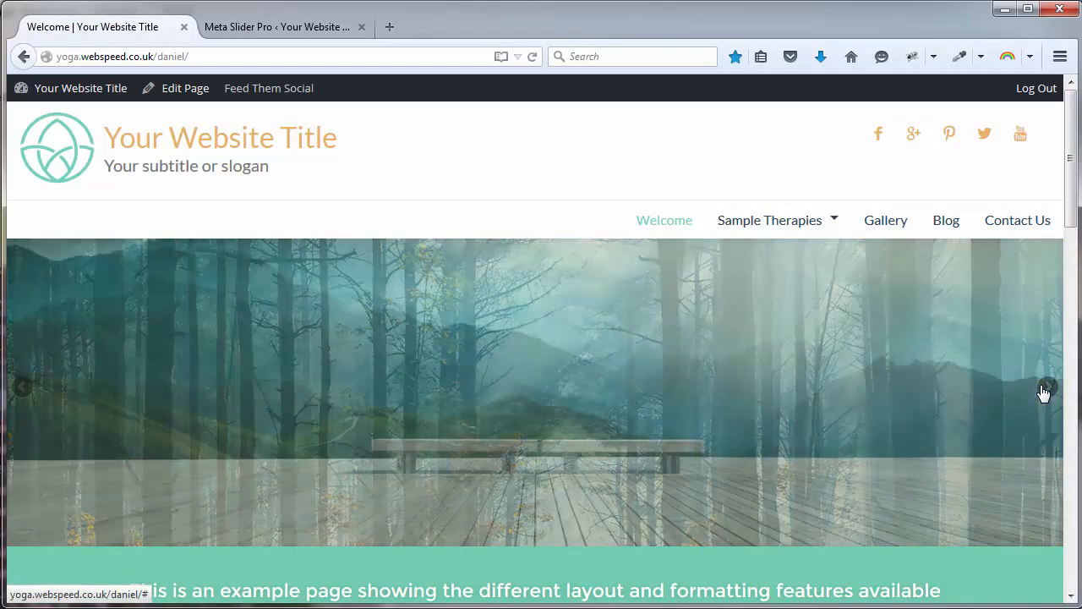
{"action": "left_click", "coordinate": [1045, 392]}
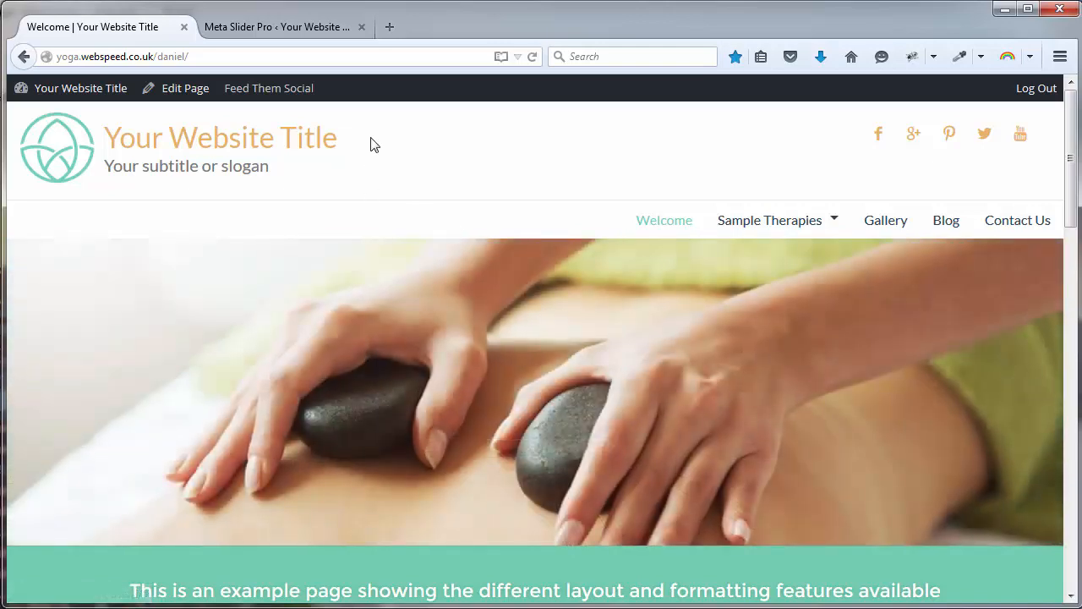
- Compare the slide list in Meta Slider Pro with the slider running on the Welcome page
{"action": "left_click", "coordinate": [338, 29]}
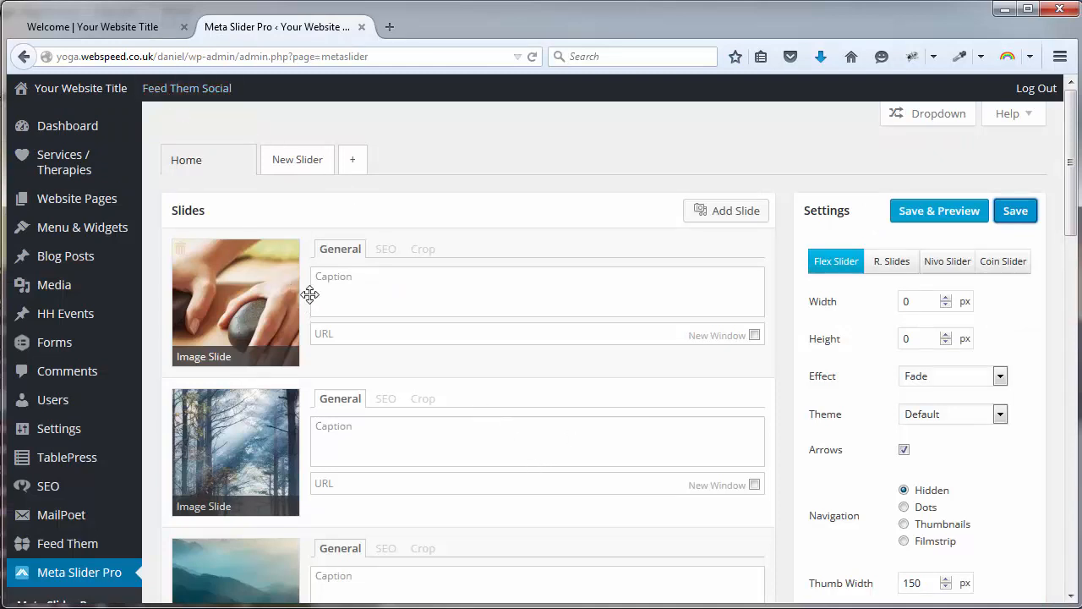
{"action": "scroll", "coordinate": [310, 295], "scroll_direction": "down", "scroll_amount": 2}
{"action": "scroll", "coordinate": [314, 302], "scroll_direction": "down", "scroll_amount": 2}
{"action": "scroll", "coordinate": [329, 380], "scroll_direction": "up", "scroll_amount": 5}
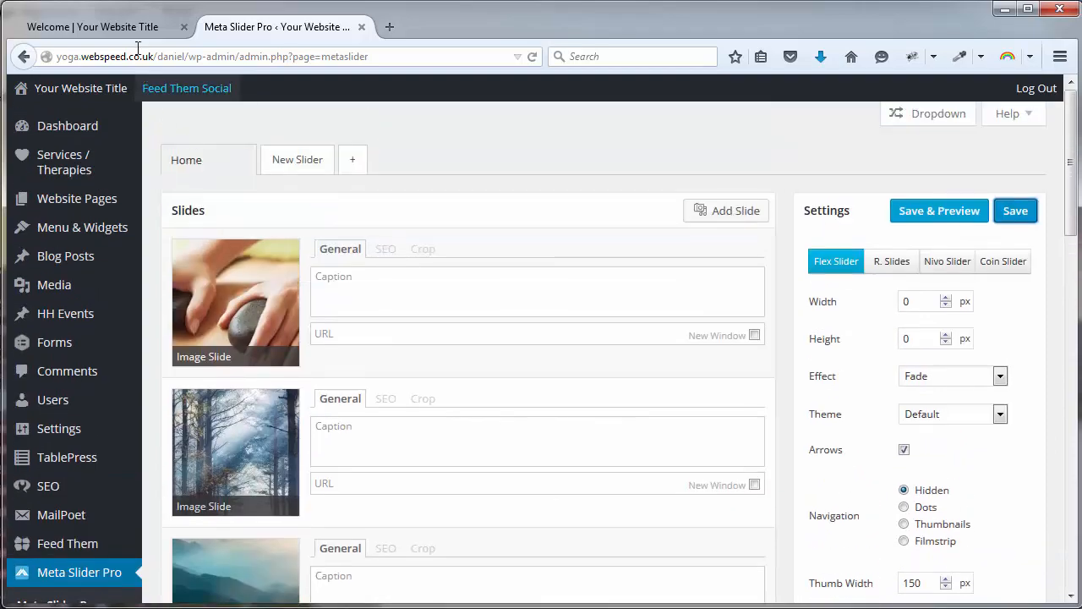
{"action": "left_click", "coordinate": [144, 32]}
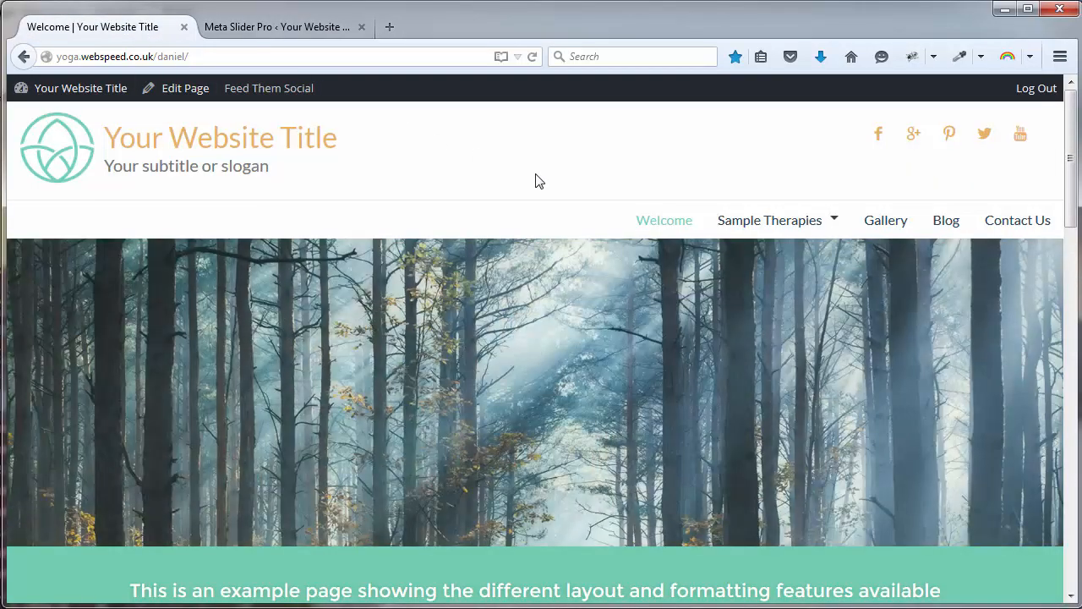
- Set the Home slider's slide delay to 5000 ms in Meta Slider Pro and save the slider
{"action": "left_click", "coordinate": [290, 29]}
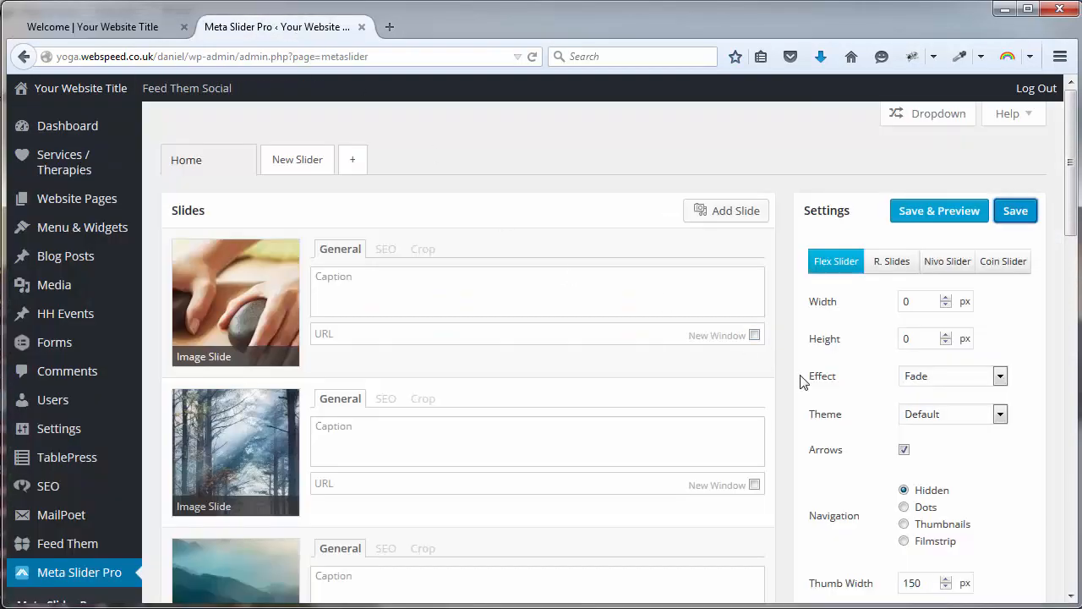
{"action": "scroll", "coordinate": [803, 383], "scroll_direction": "down", "scroll_amount": 5}
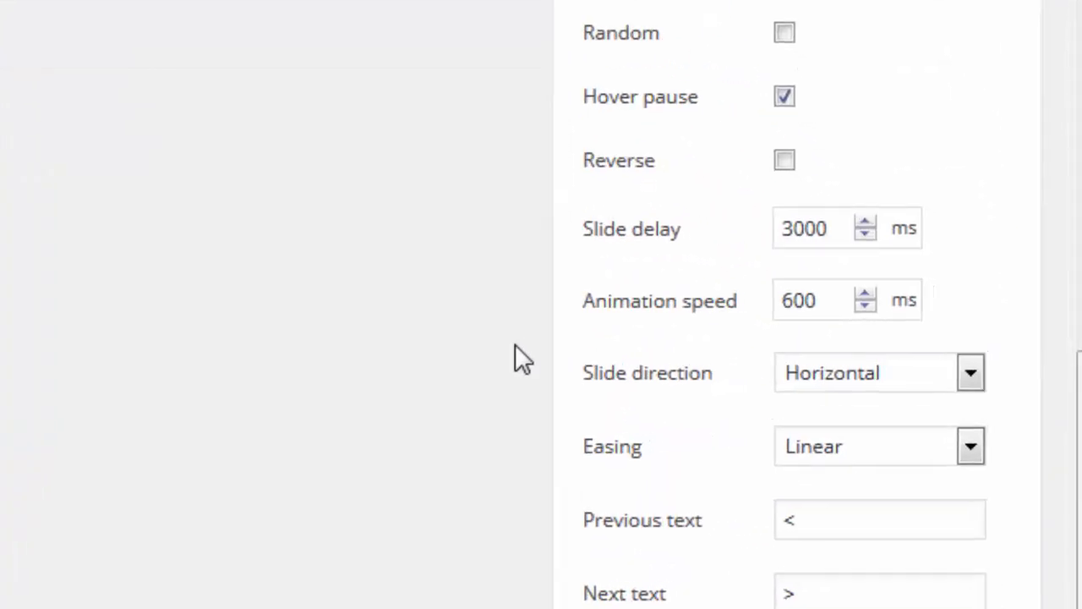
{"action": "mouse_move", "coordinate": [618, 235]}
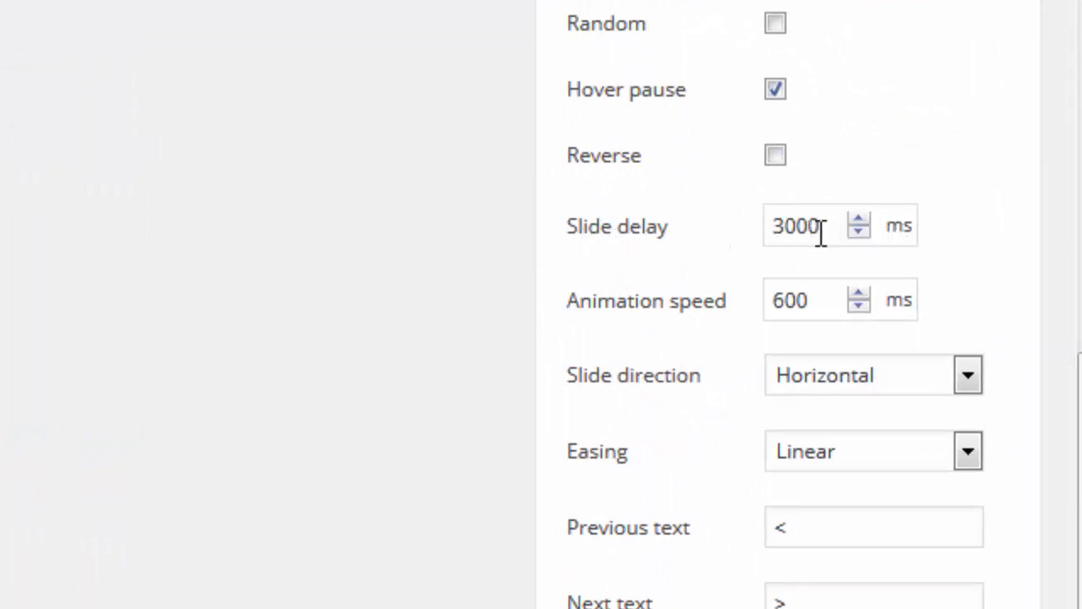
{"action": "left_click_drag", "start_coordinate": [814, 234], "coordinate": [750, 230]}
{"action": "mouse_move", "coordinate": [666, 228]}
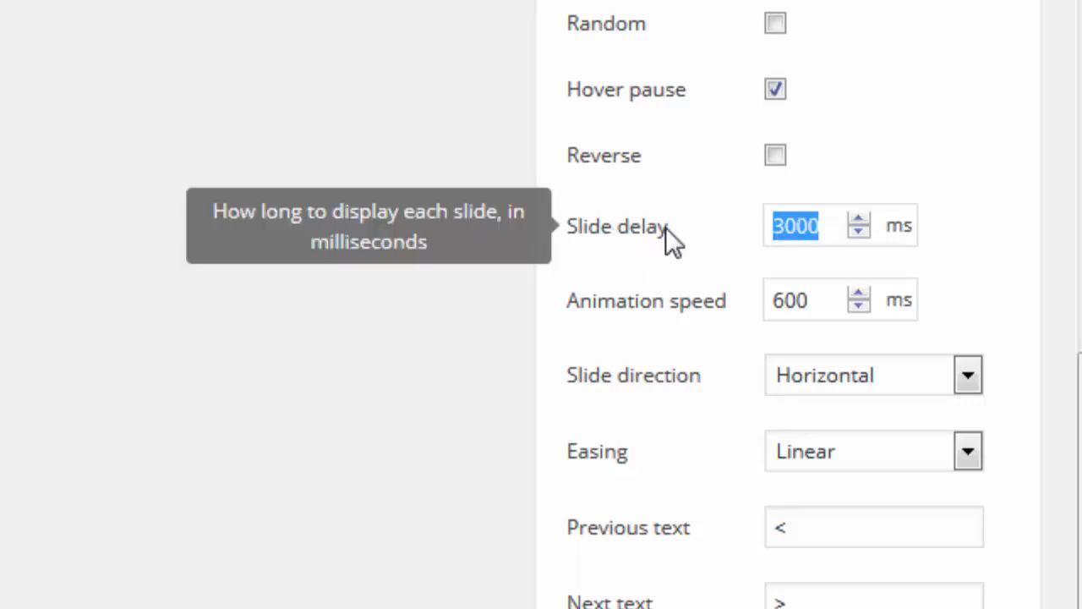
{"action": "left_click", "coordinate": [775, 225]}
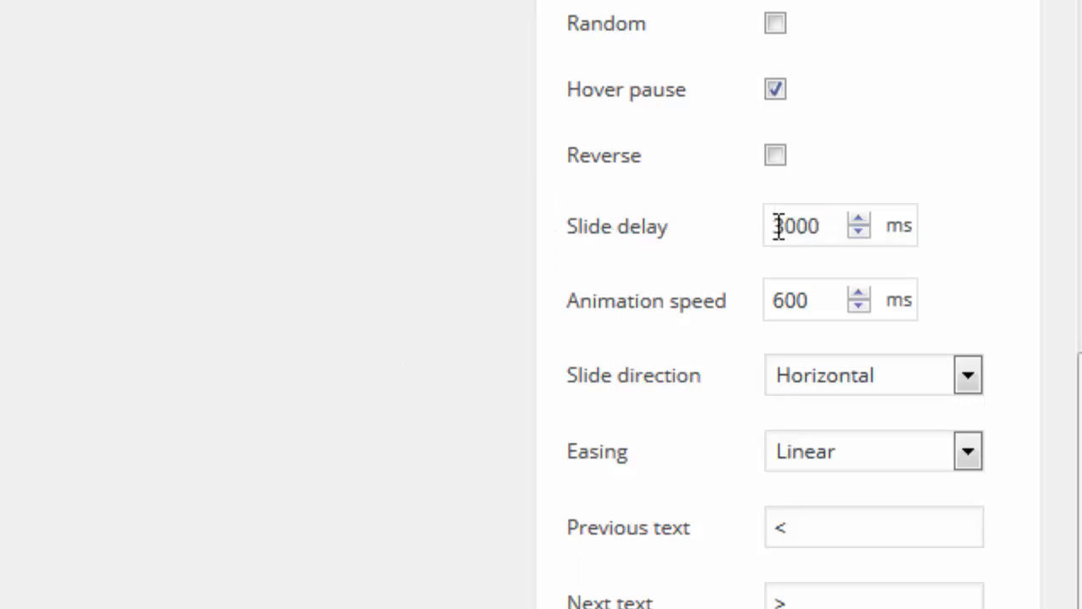
{"action": "double_click", "coordinate": [785, 225]}
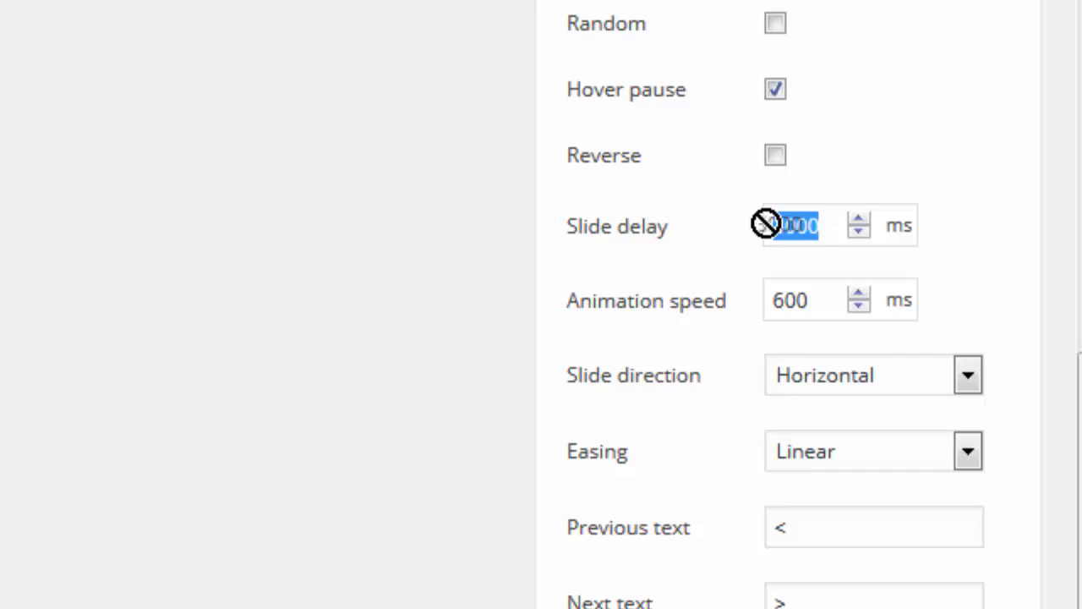
{"action": "left_click", "coordinate": [825, 228]}
{"action": "left_click_drag", "start_coordinate": [820, 225], "coordinate": [743, 226]}
{"action": "type", "text": "5000"}
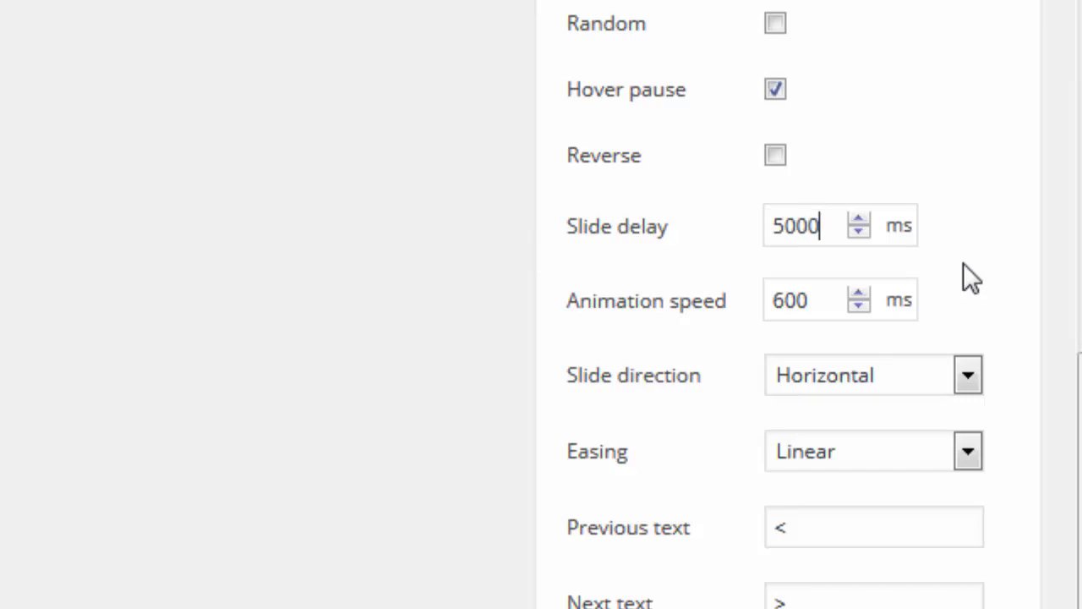
{"action": "scroll", "coordinate": [454, 379], "scroll_direction": "up", "scroll_amount": 6}
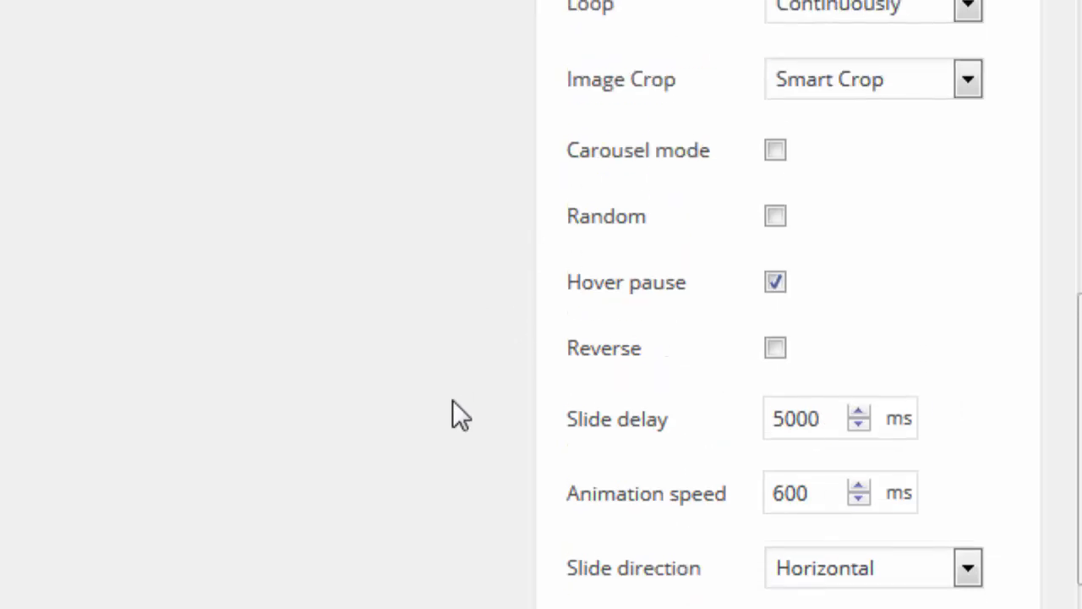
{"action": "scroll", "coordinate": [456, 406], "scroll_direction": "up", "scroll_amount": 5}
{"action": "left_click", "coordinate": [986, 138]}
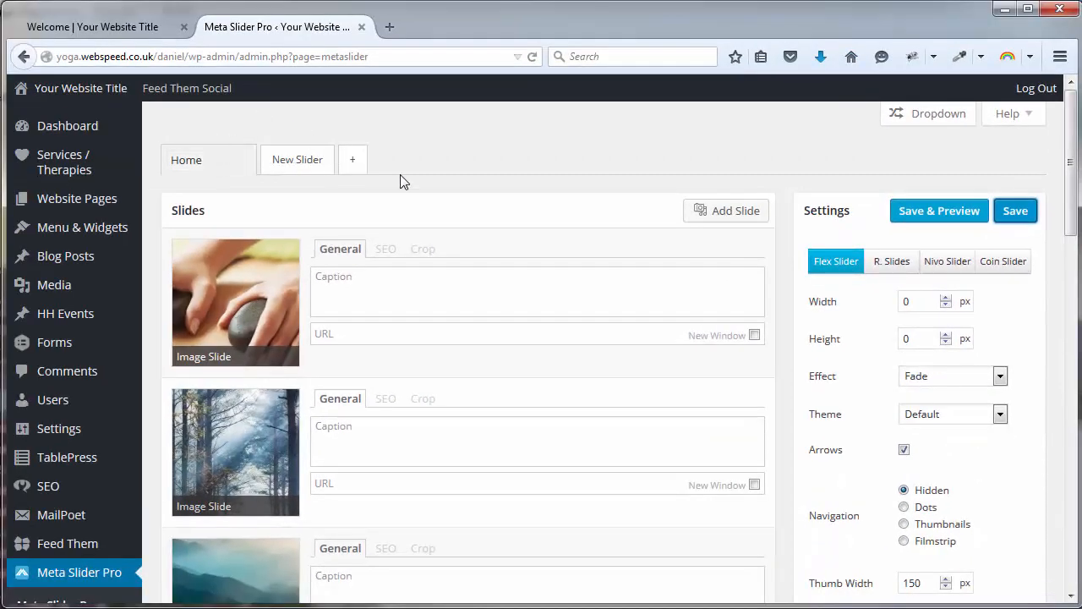
- Open the Gallery page from the website's Welcome page in a new tab and copy its address
{"action": "scroll", "coordinate": [459, 174], "scroll_direction": "down", "scroll_amount": 2}
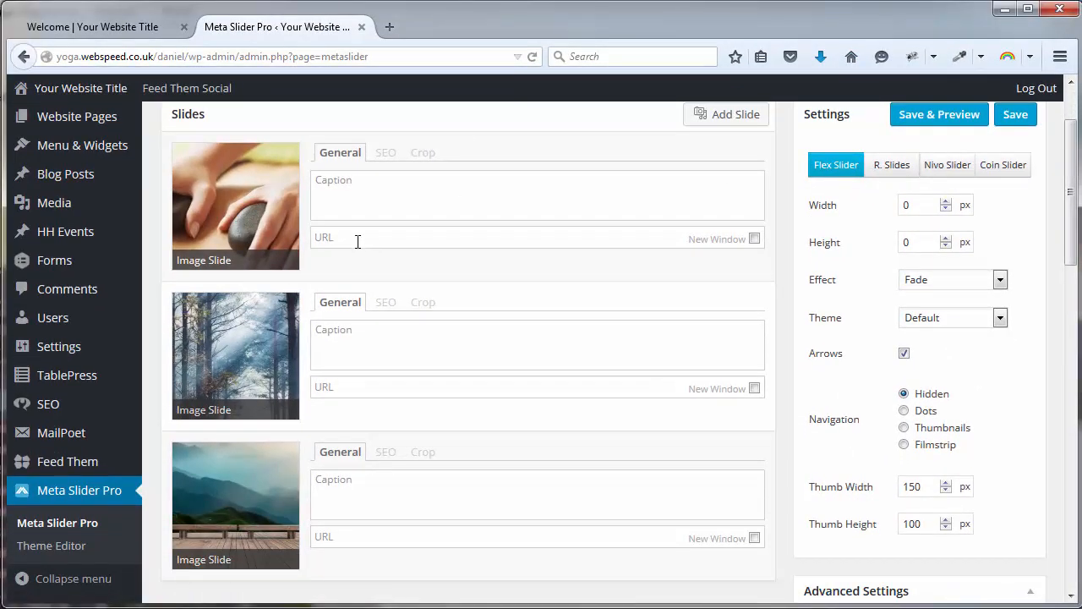
{"action": "left_click", "coordinate": [126, 26]}
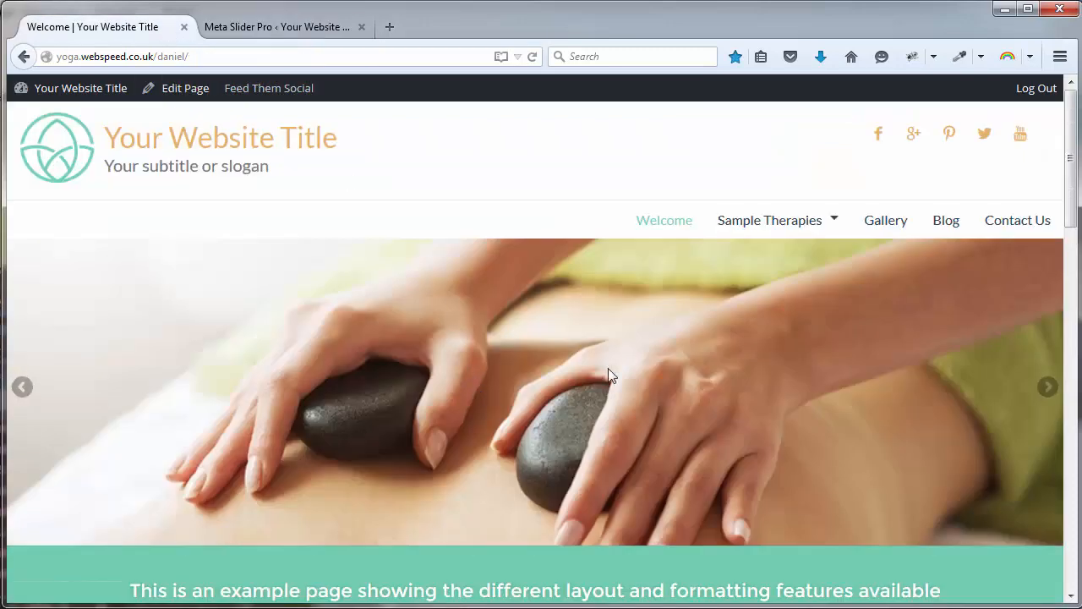
{"action": "middle_click", "coordinate": [881, 221]}
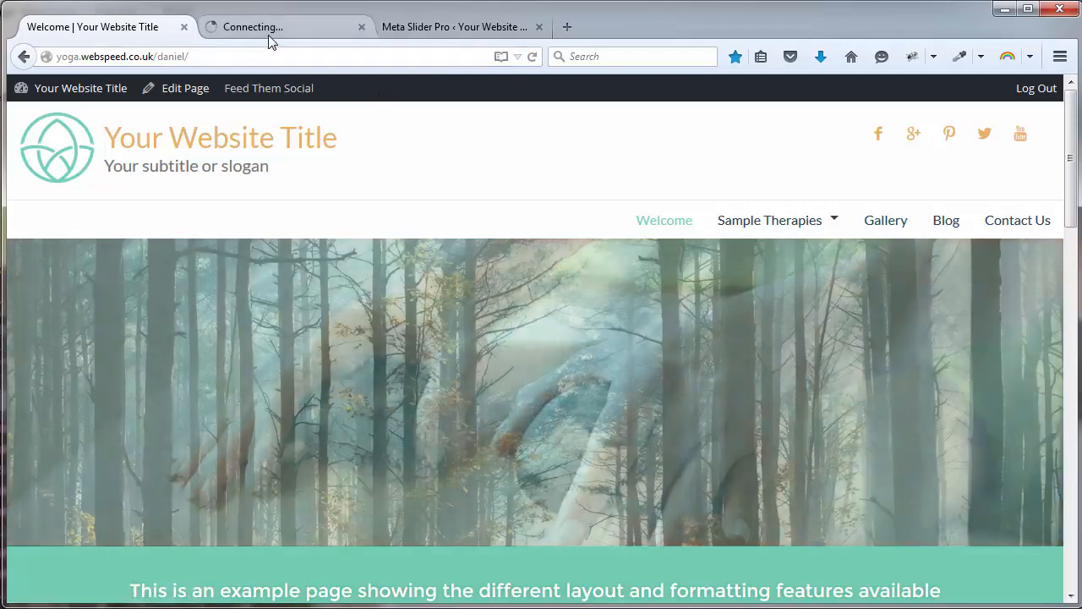
{"action": "left_click", "coordinate": [269, 35]}
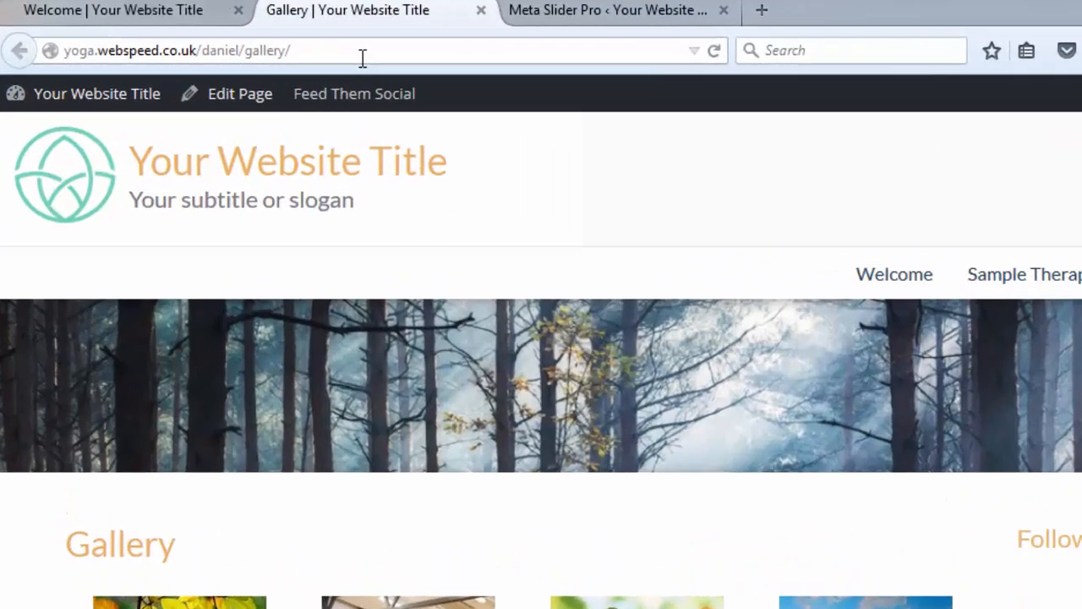
{"action": "left_click", "coordinate": [363, 57]}
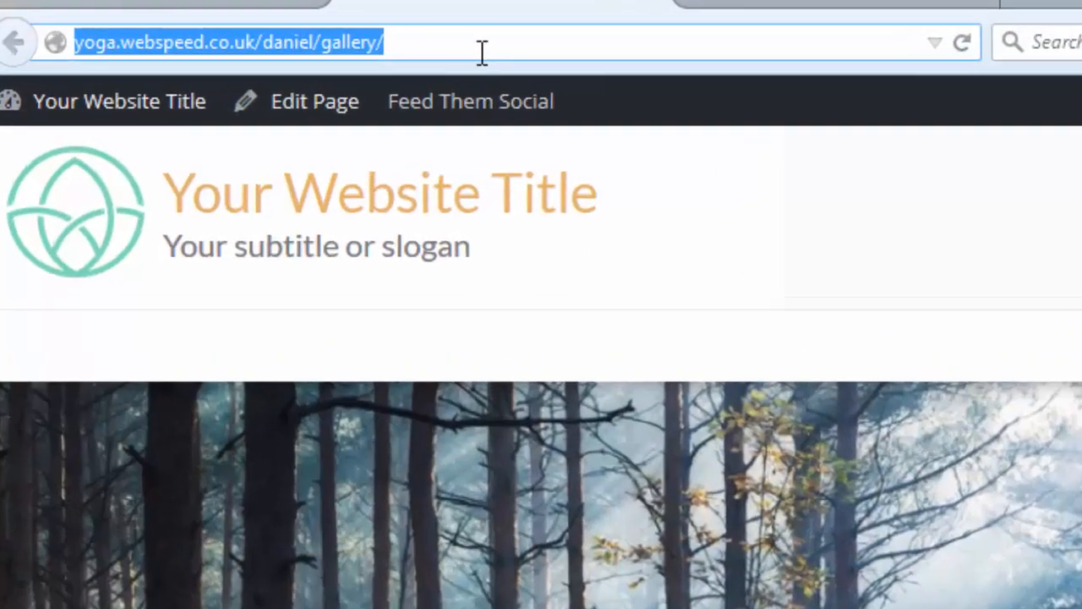
{"action": "right_click", "coordinate": [265, 54]}
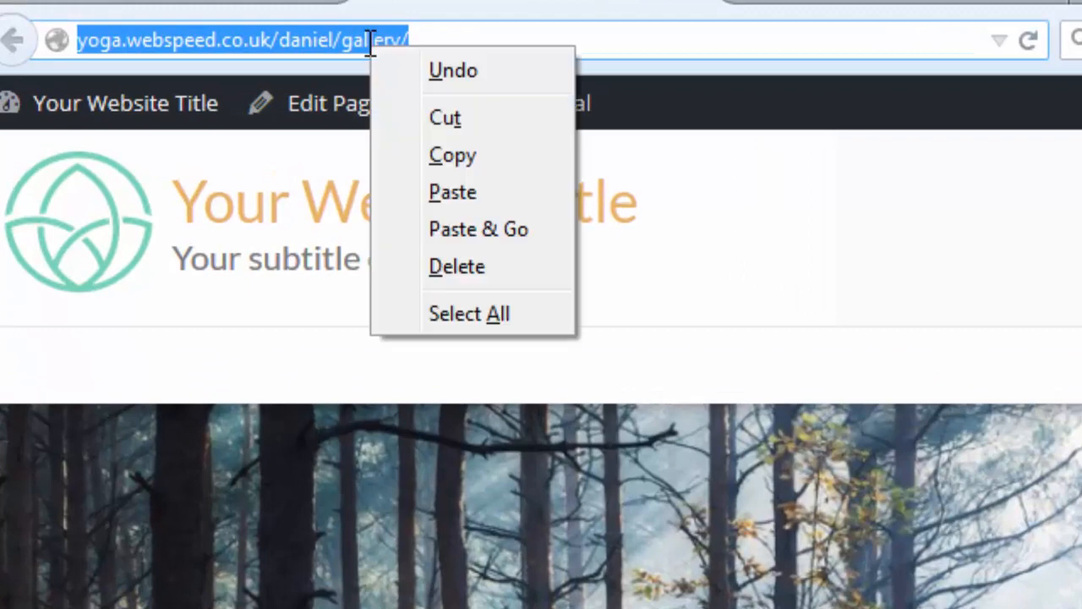
{"action": "left_click", "coordinate": [444, 155]}
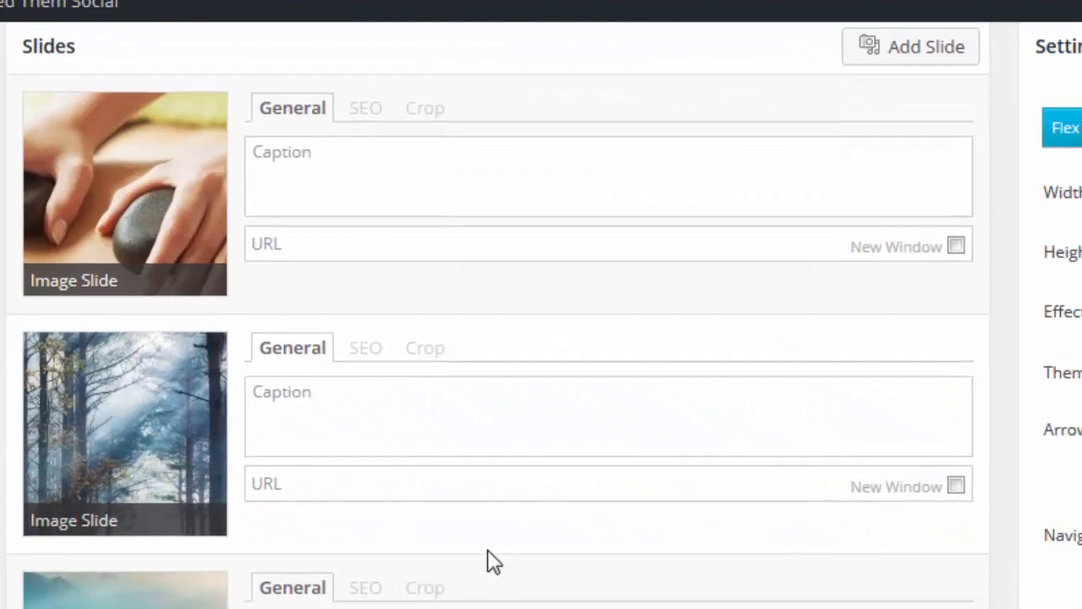
{"action": "scroll", "coordinate": [492, 558], "scroll_direction": "up", "scroll_amount": 3}
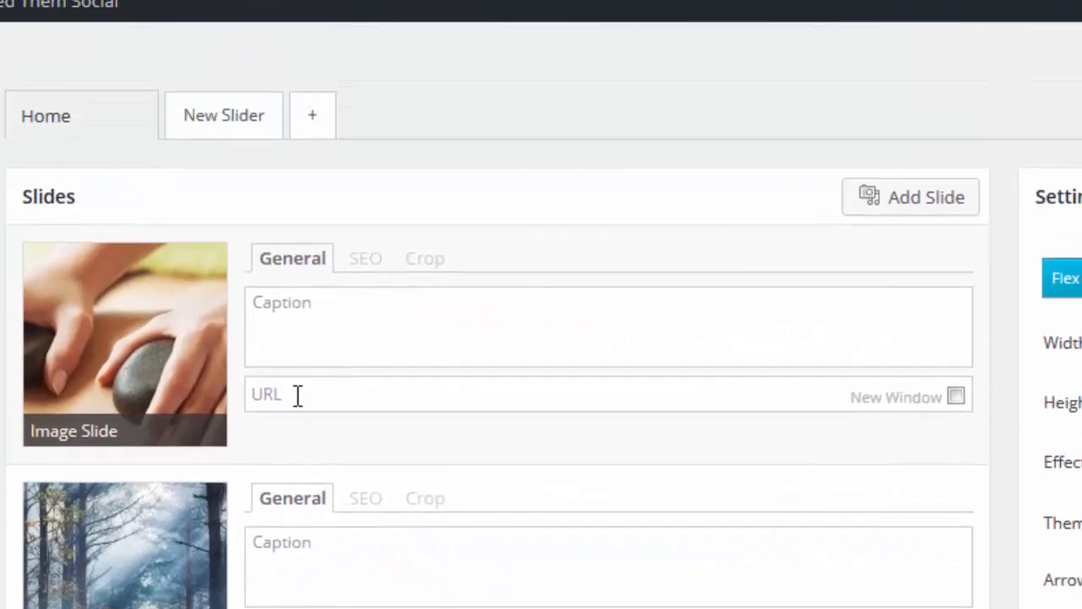
{"action": "right_click", "coordinate": [392, 396]}
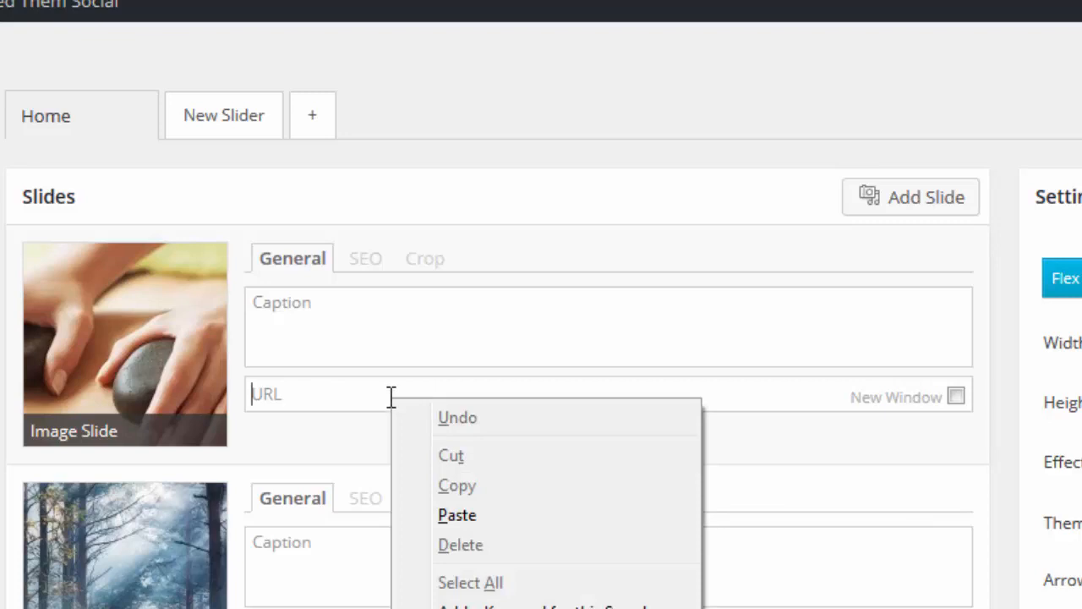
{"action": "left_click", "coordinate": [471, 516]}
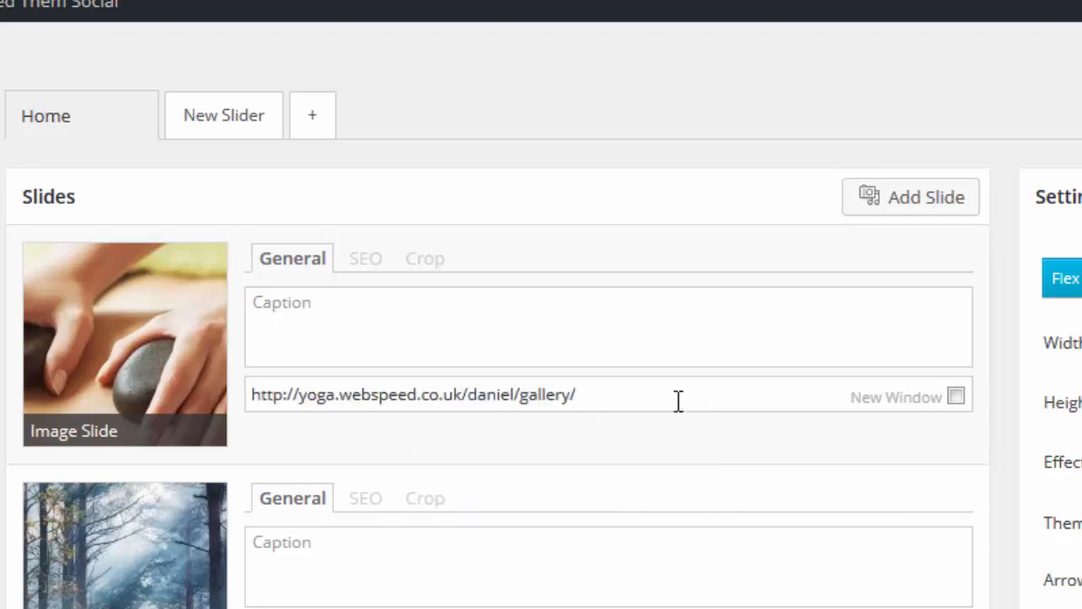
- Check the Gallery address entered as the massage-stones slide's URL and save the Home slider
{"action": "left_click_drag", "start_coordinate": [680, 401], "coordinate": [273, 396]}
{"action": "left_click", "coordinate": [755, 394]}
{"action": "left_click_drag", "start_coordinate": [576, 394], "coordinate": [351, 395]}
{"action": "left_click", "coordinate": [559, 400]}
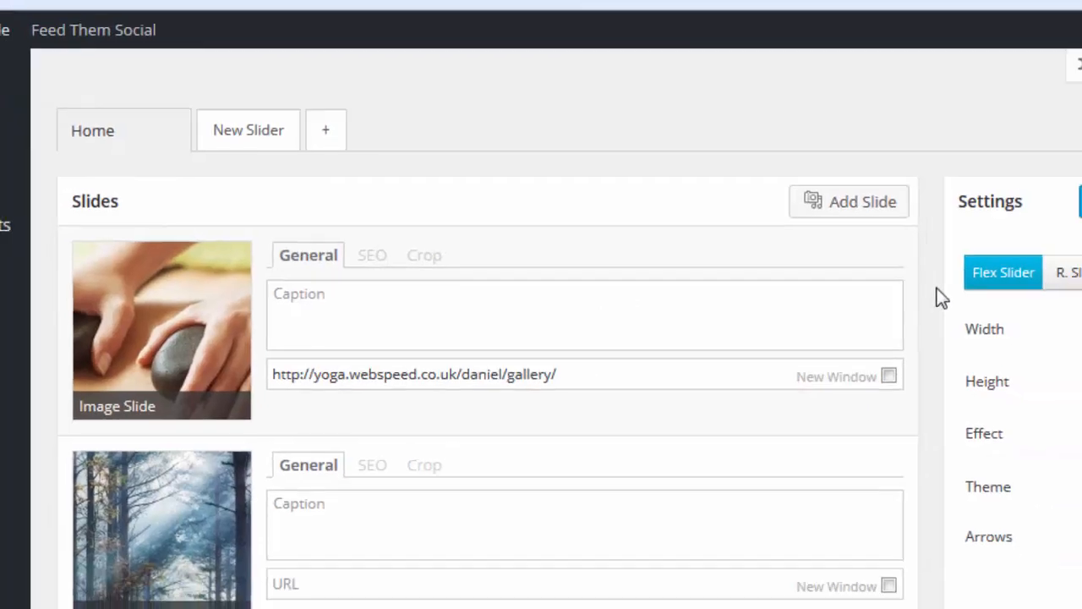
{"action": "scroll", "coordinate": [1012, 299], "scroll_direction": "down", "scroll_amount": 2}
{"action": "scroll", "coordinate": [823, 284], "scroll_direction": "up", "scroll_amount": 2}
{"action": "left_click", "coordinate": [1062, 111]}
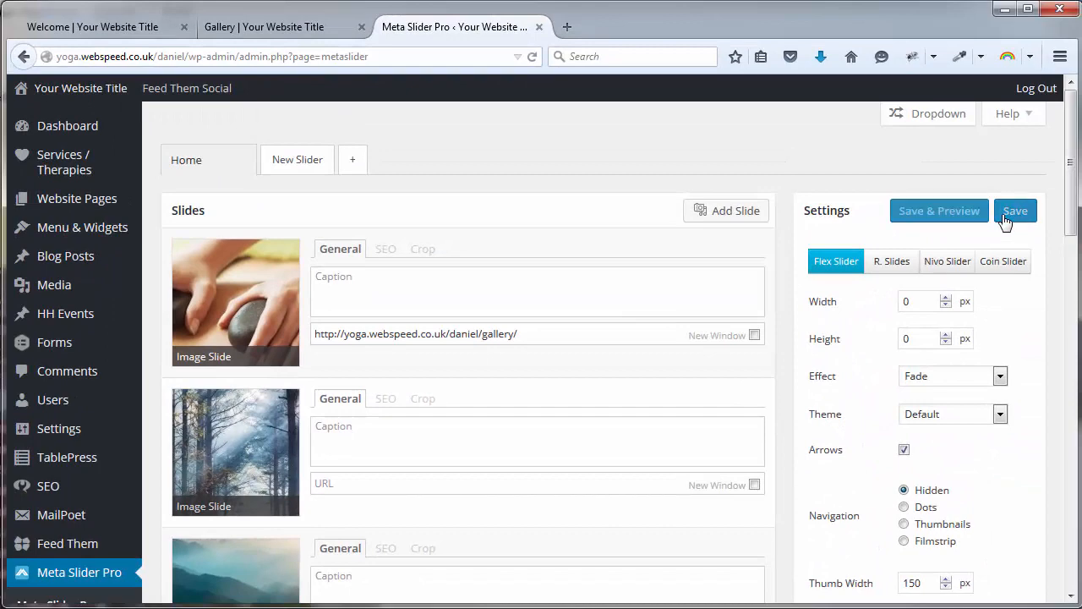
- Reload the website's Welcome page and advance its slider through the slides back to the massage-stones image
{"action": "left_click", "coordinate": [138, 28]}
{"action": "right_click", "coordinate": [516, 161]}
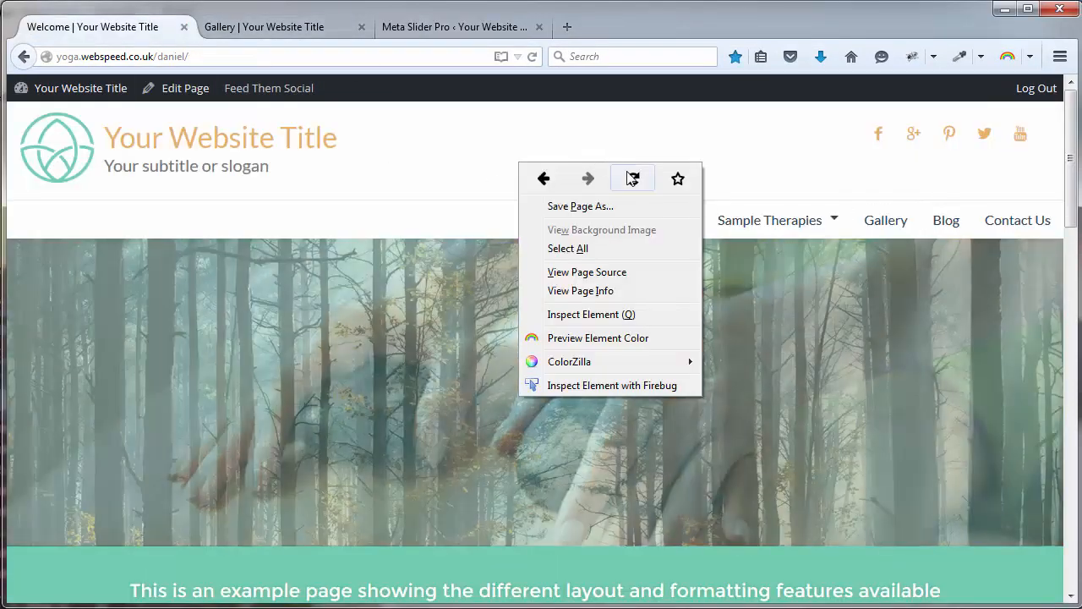
{"action": "left_click", "coordinate": [628, 175]}
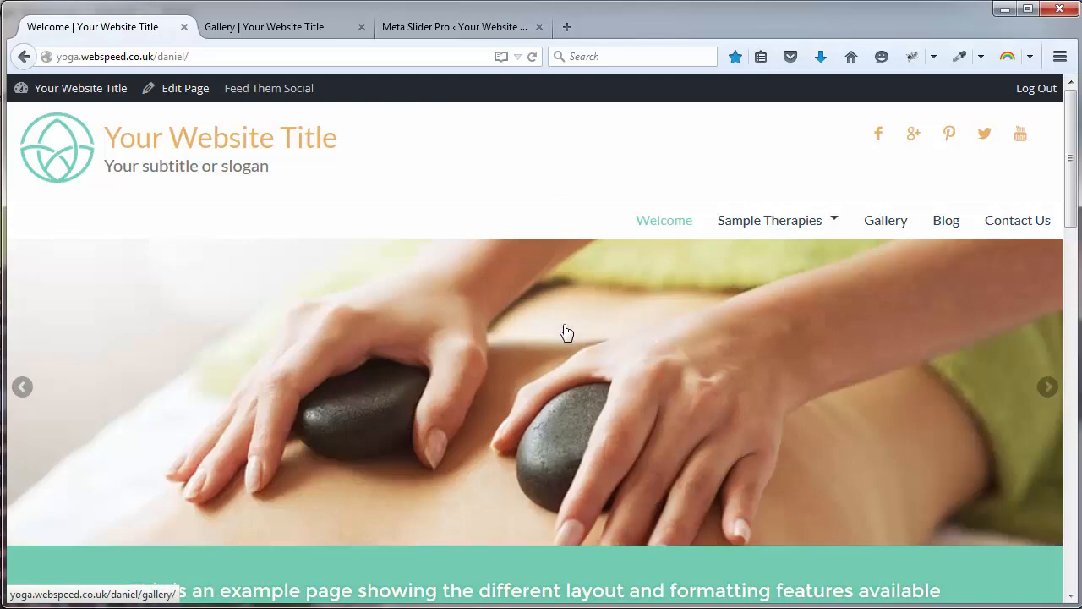
{"action": "left_click", "coordinate": [1047, 388]}
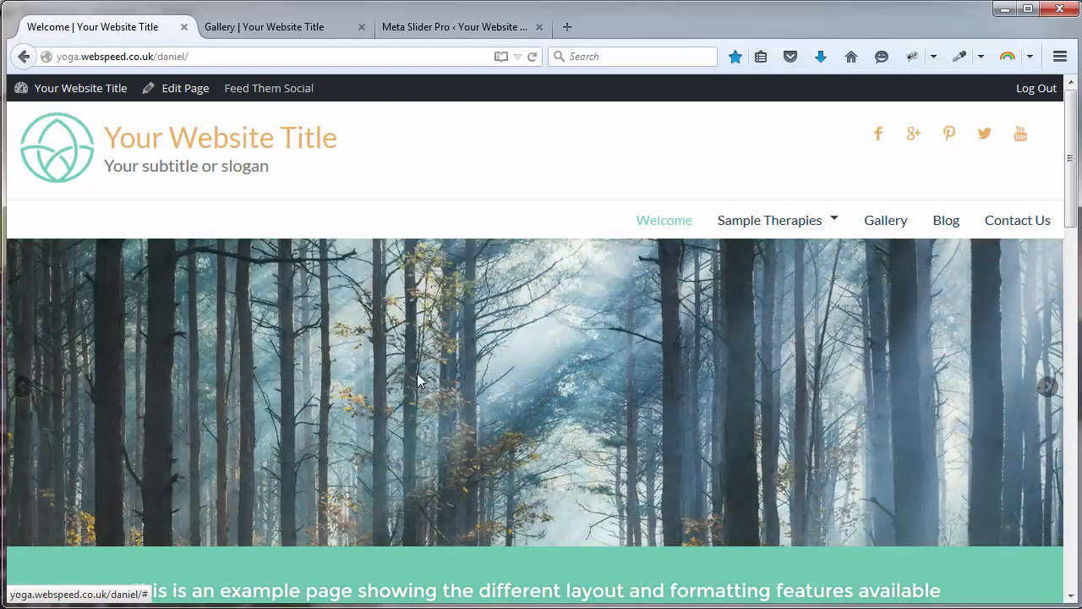
{"action": "left_click", "coordinate": [1047, 389]}
{"action": "left_click", "coordinate": [1047, 388]}
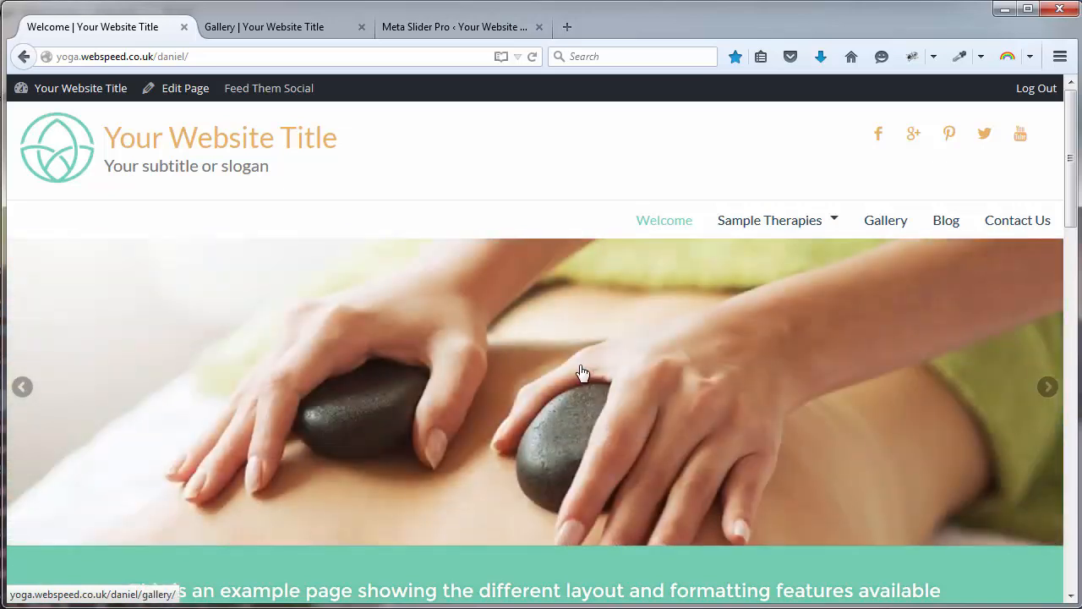
- Test the massage-stones slide's link on the Welcome page and look over the Gallery page it leads to
{"action": "left_click", "coordinate": [582, 373]}
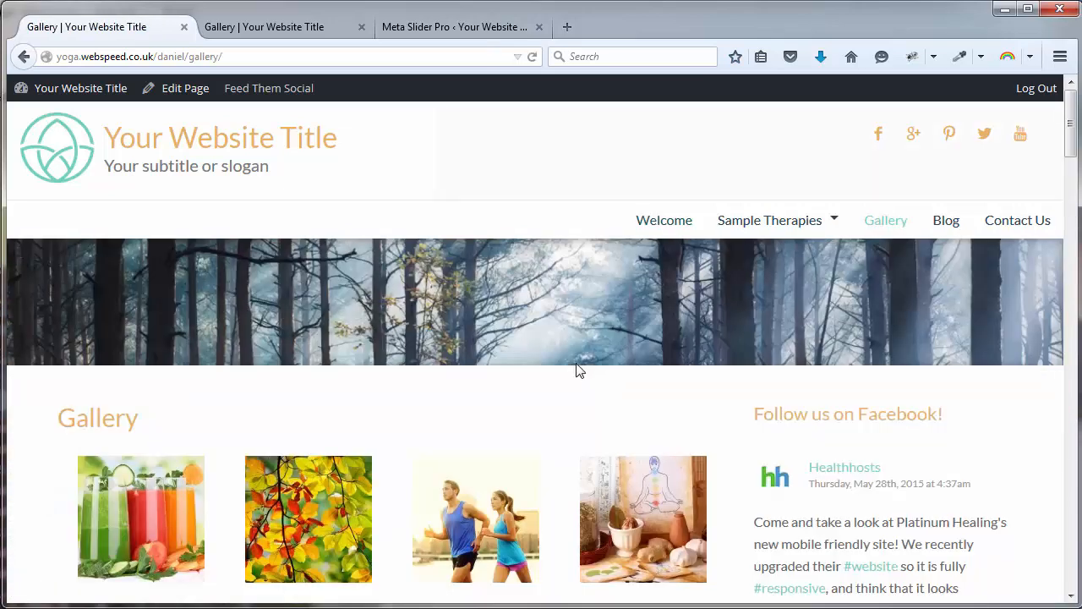
{"action": "scroll", "coordinate": [404, 346], "scroll_direction": "down", "scroll_amount": 3}
{"action": "scroll", "coordinate": [386, 346], "scroll_direction": "up", "scroll_amount": 2}
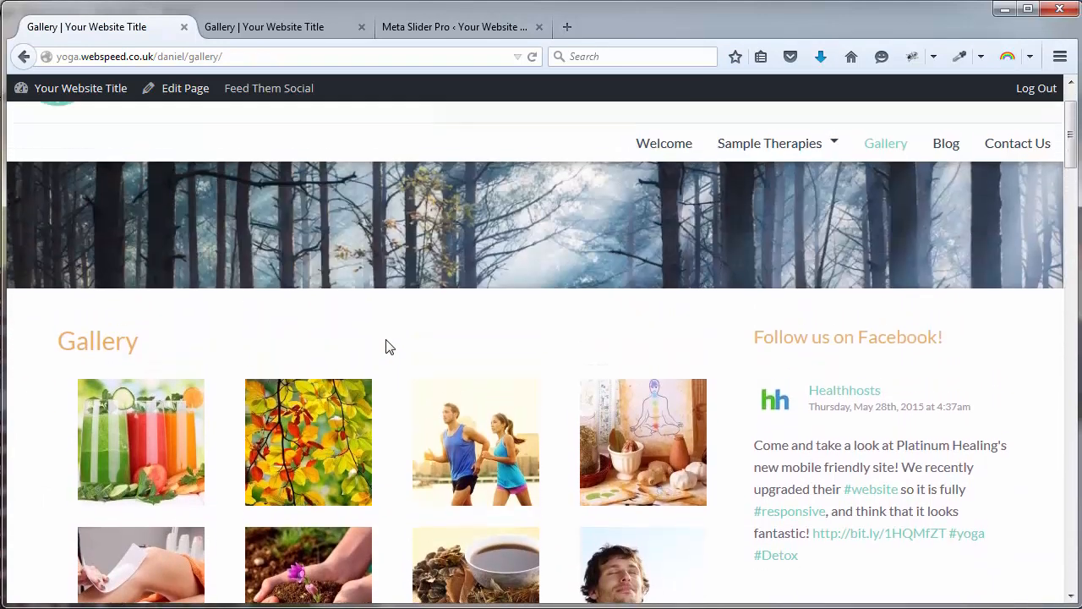
{"action": "scroll", "coordinate": [389, 344], "scroll_direction": "up", "scroll_amount": 2}
- Return to the Home slider in Meta Slider Pro and look through its slides and settings
{"action": "left_click", "coordinate": [431, 30]}
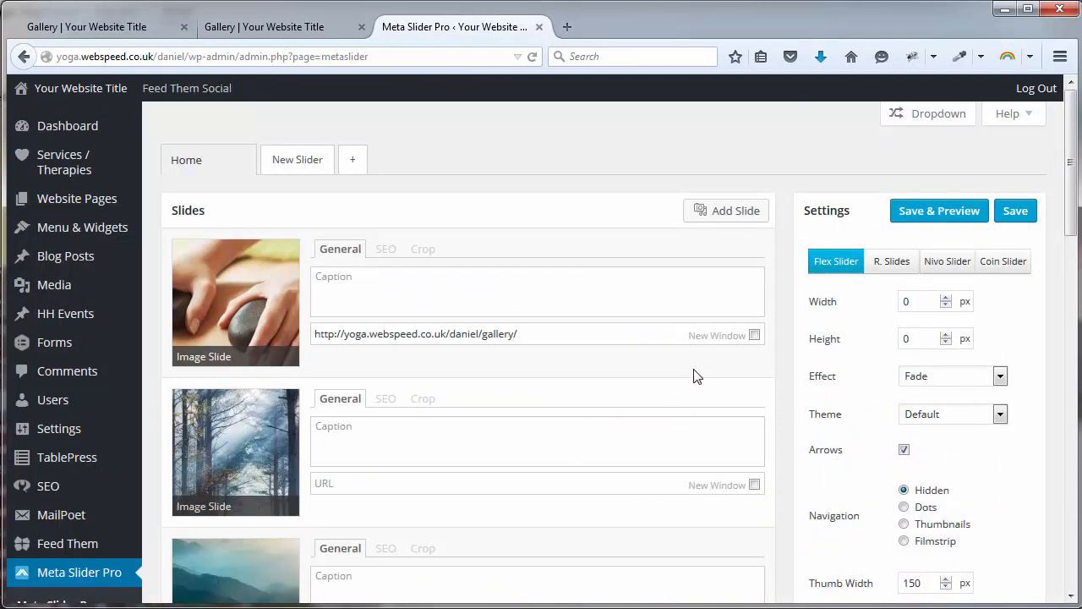
{"action": "scroll", "coordinate": [667, 372], "scroll_direction": "down", "scroll_amount": 3}
{"action": "scroll", "coordinate": [592, 384], "scroll_direction": "up", "scroll_amount": 3}
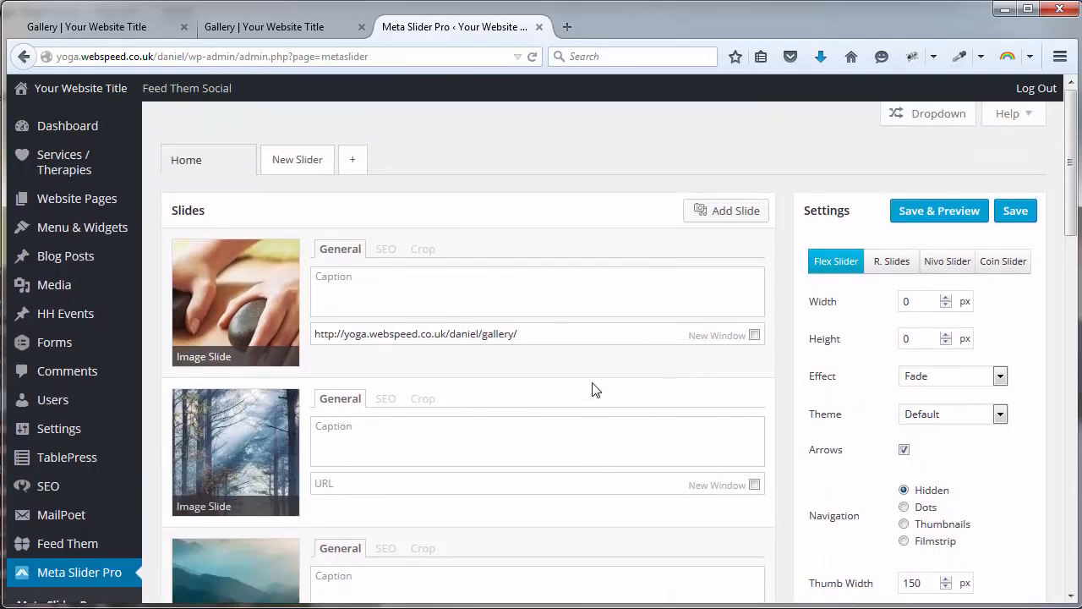